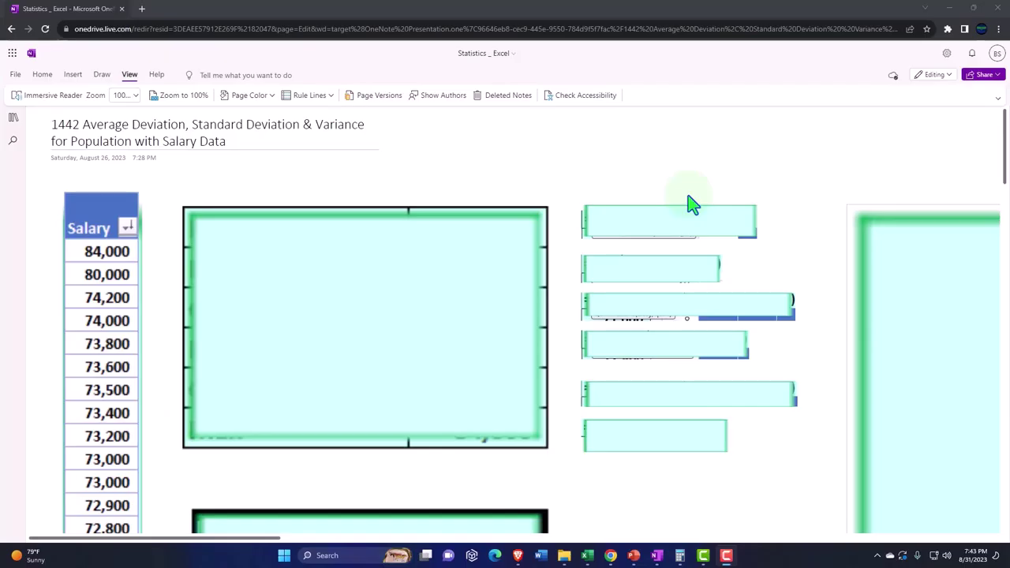
Step: Open the 'OneNote and Excel' transcript section at its 1000 Introduction page
left_click(16, 119)
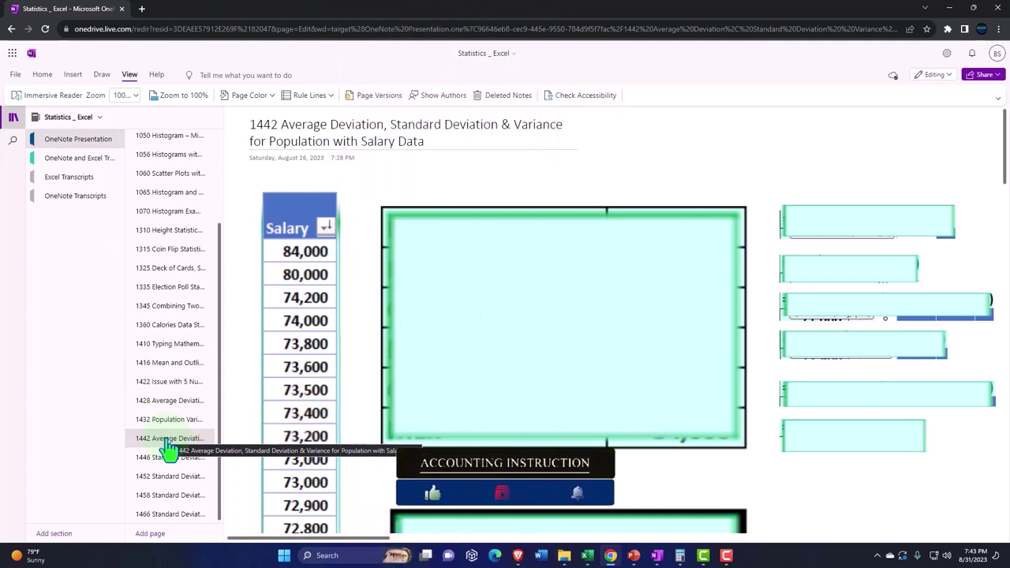
left_click(65, 161)
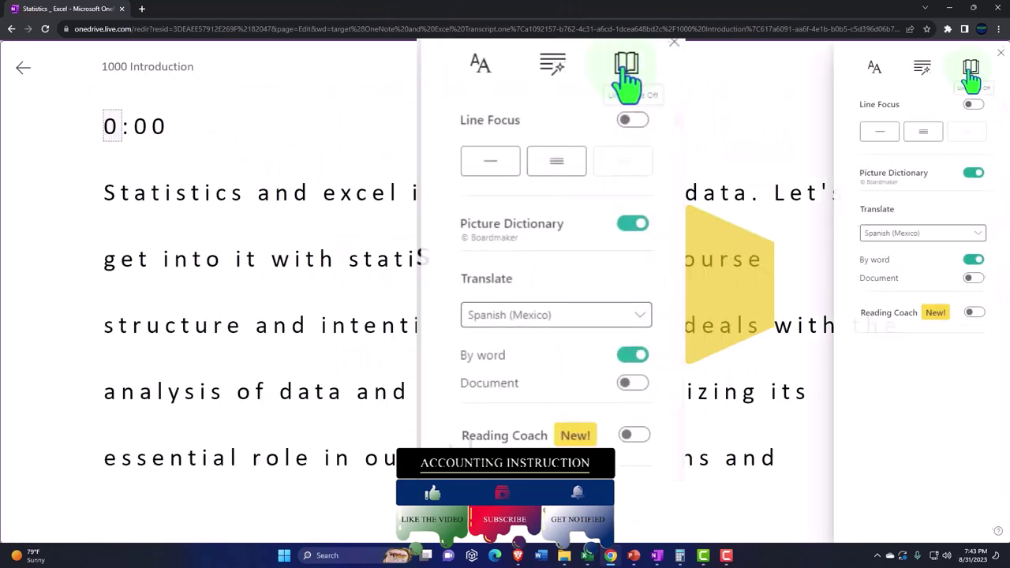
Step: Translate the 1000 Introduction transcript into Spanish (Mexico) and scroll through it
left_click(971, 278)
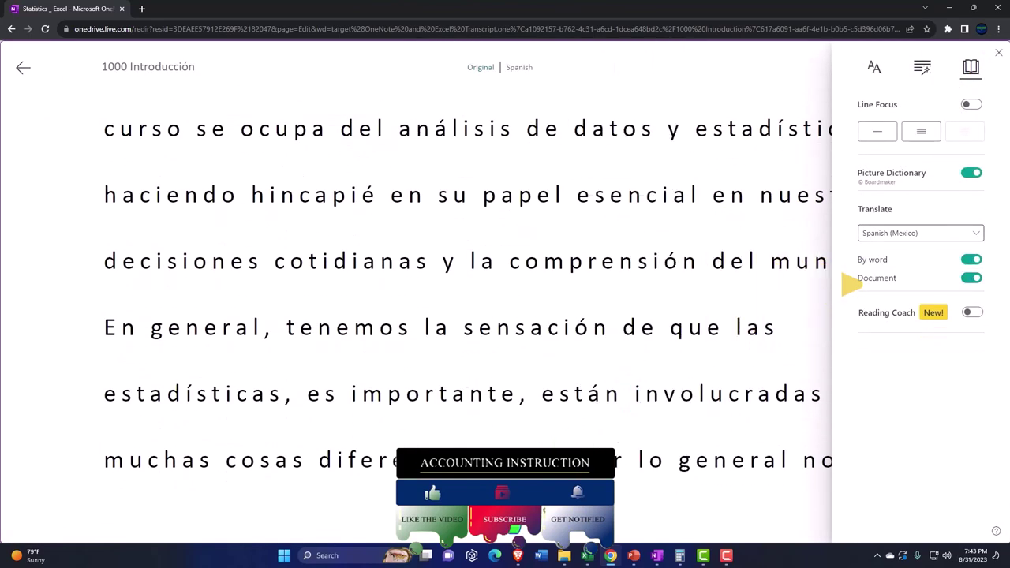
scroll(638, 435, "down", 15)
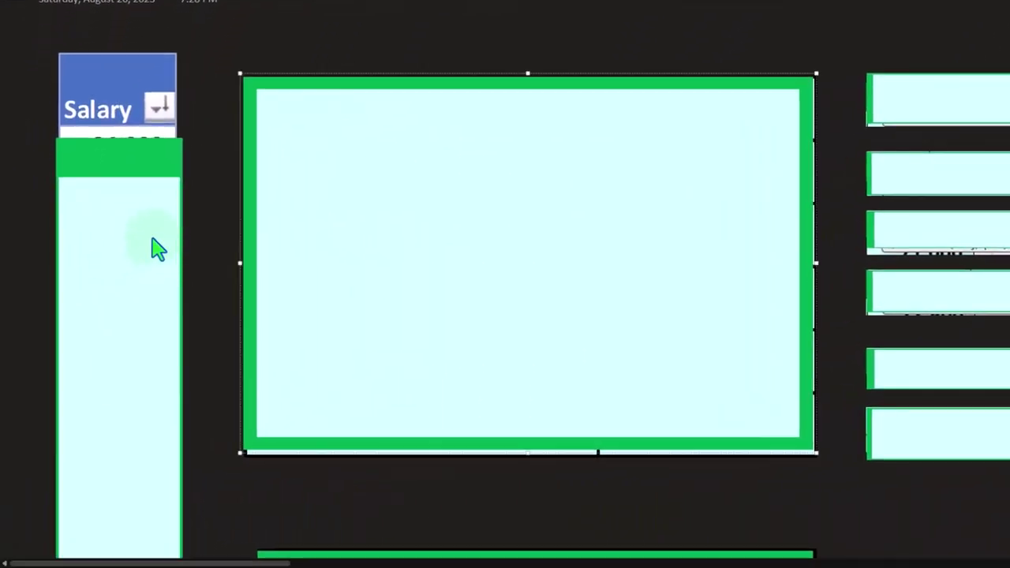
Step: Uncover the Salary column, the Mean Average row (71,498) and its AVERAGE formula
left_click(157, 249)
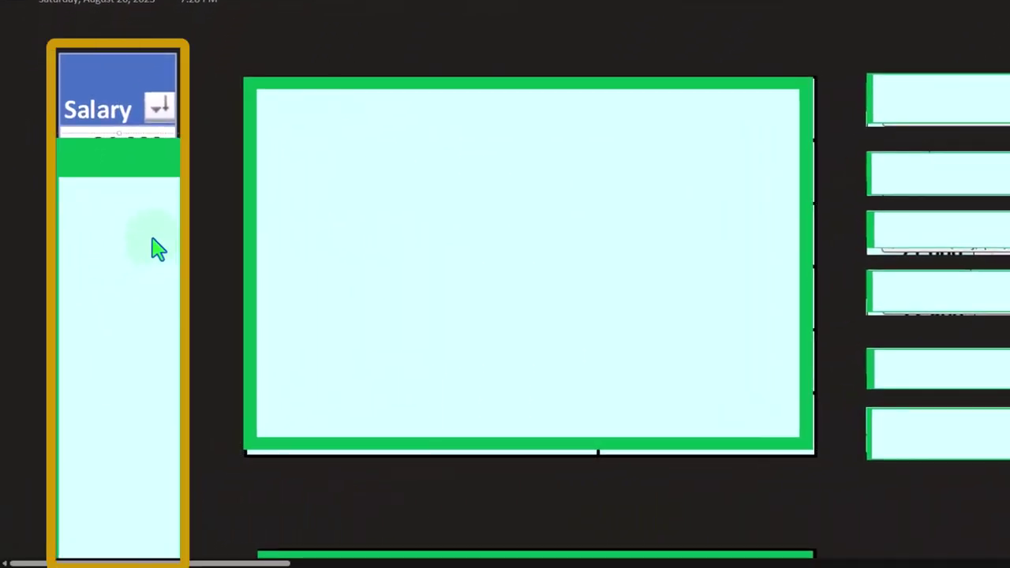
key("Delete")
left_click(501, 100)
left_click_drag(525, 71, 522, 133)
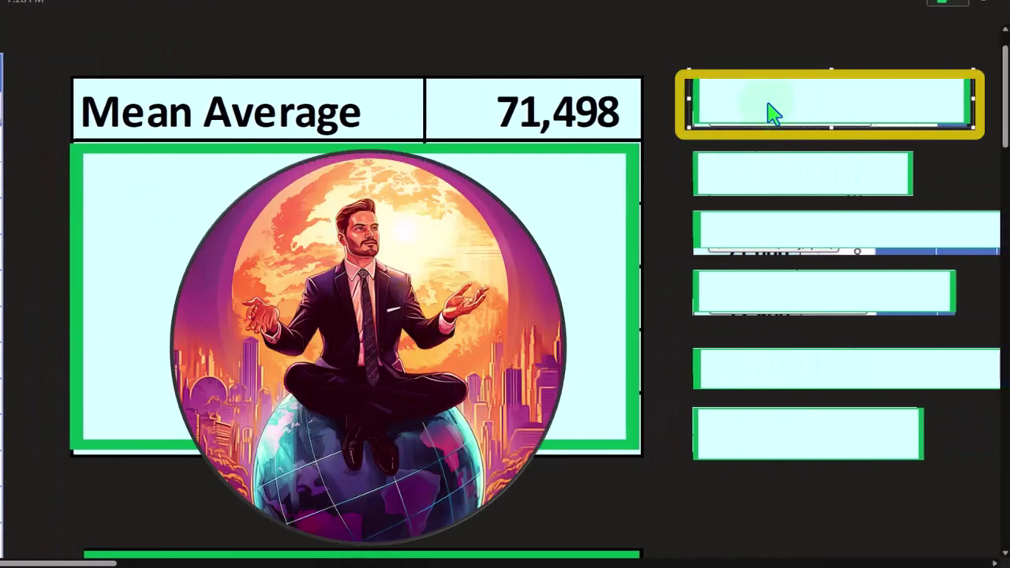
double_click(773, 112)
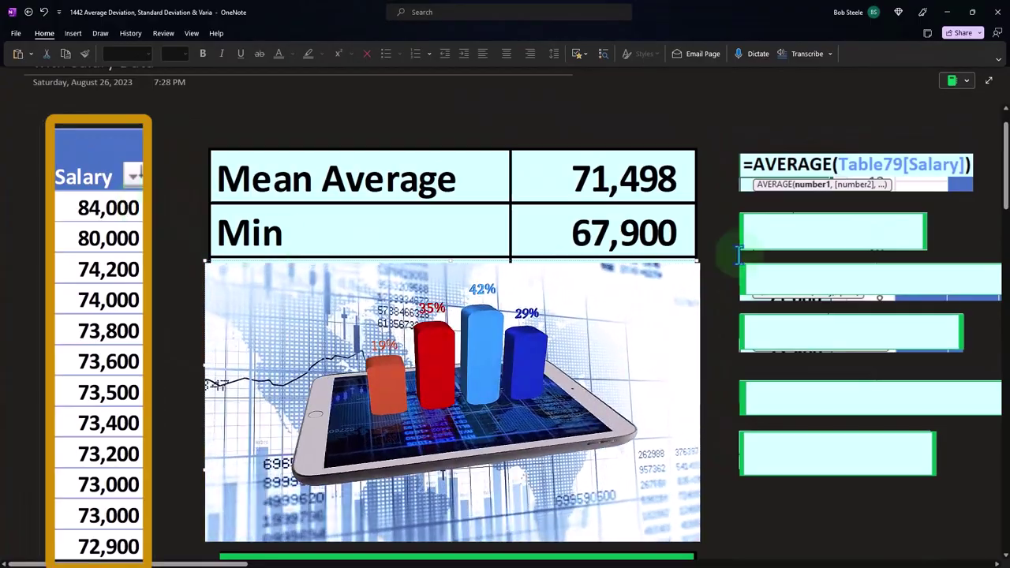
Step: Reveal the MIN formula and the Q1 row (69,800) with =QUARTILE.EXC(Table79[Salary],1)
left_click(832, 240)
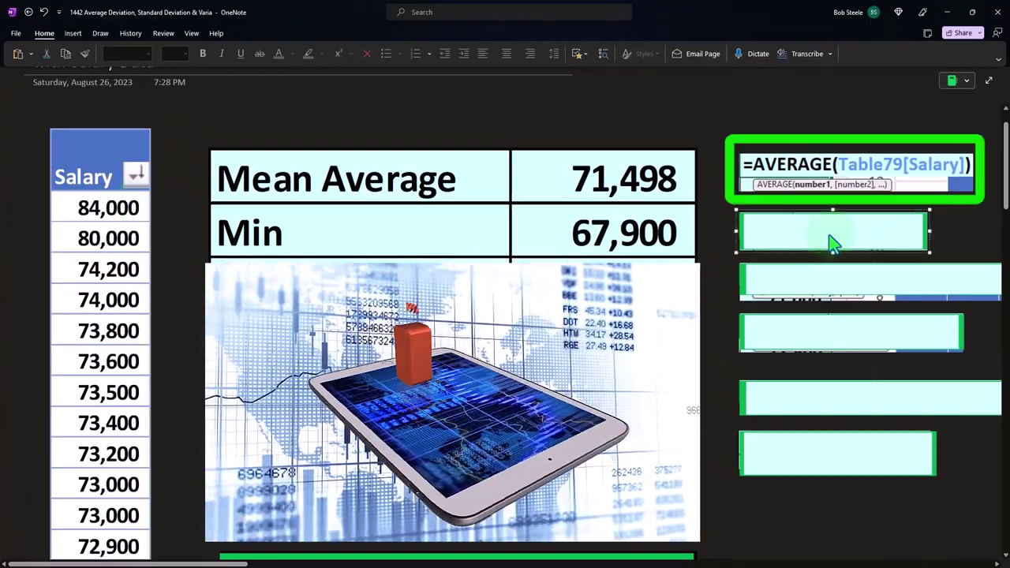
left_click(834, 241)
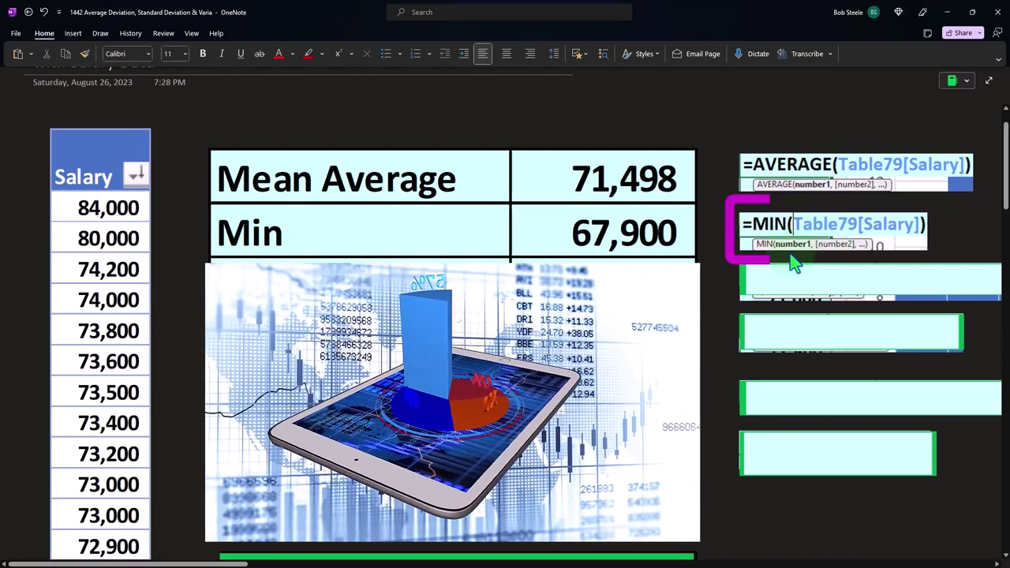
left_click(466, 280)
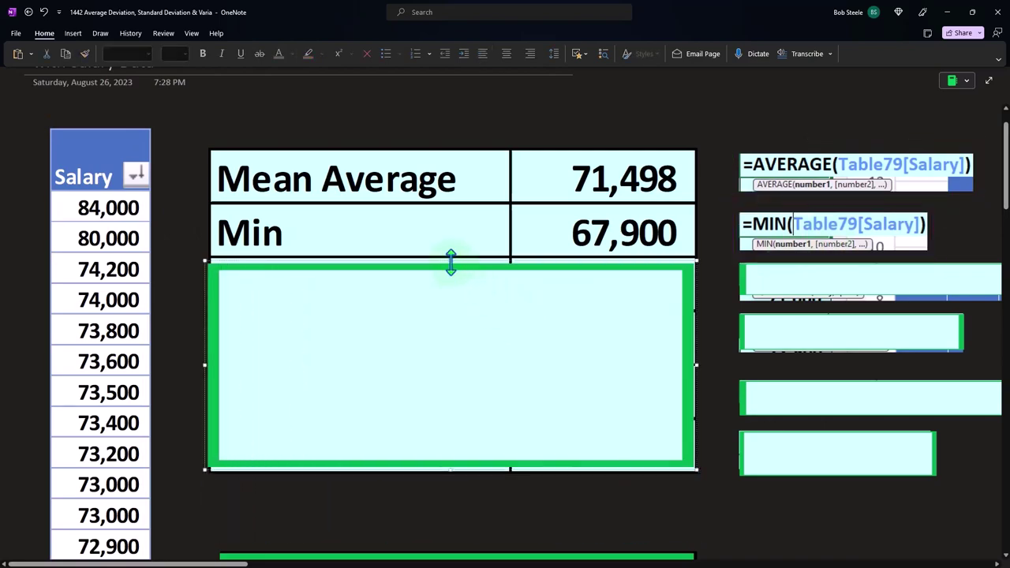
left_click_drag(451, 264, 449, 307)
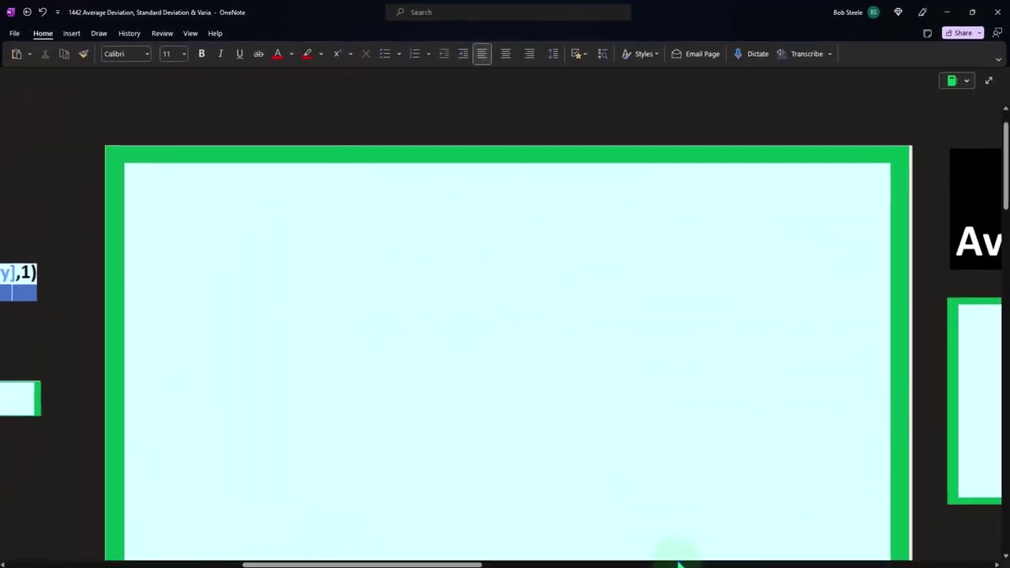
left_click_drag(395, 564, 224, 563)
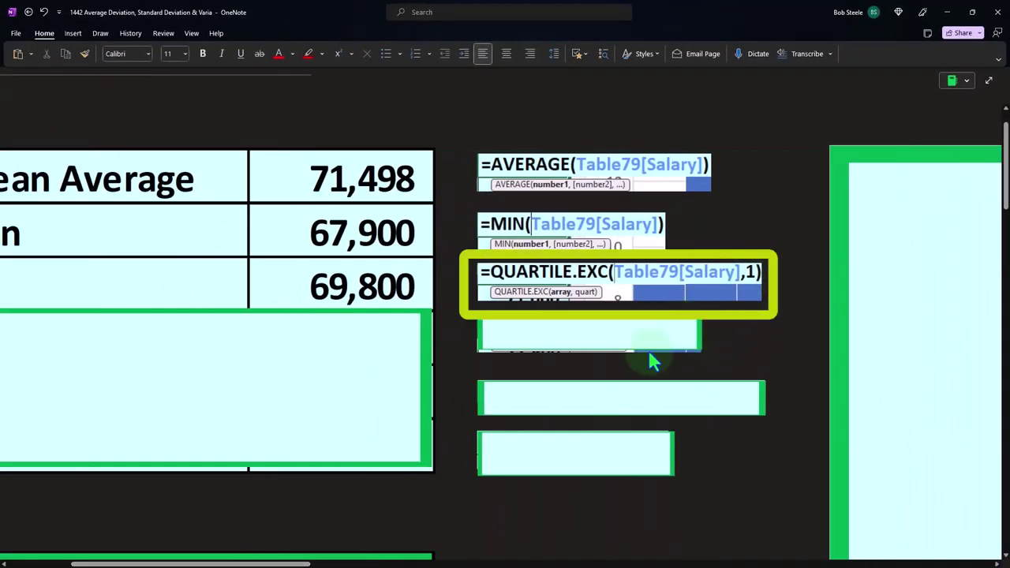
left_click_drag(300, 564, 234, 563)
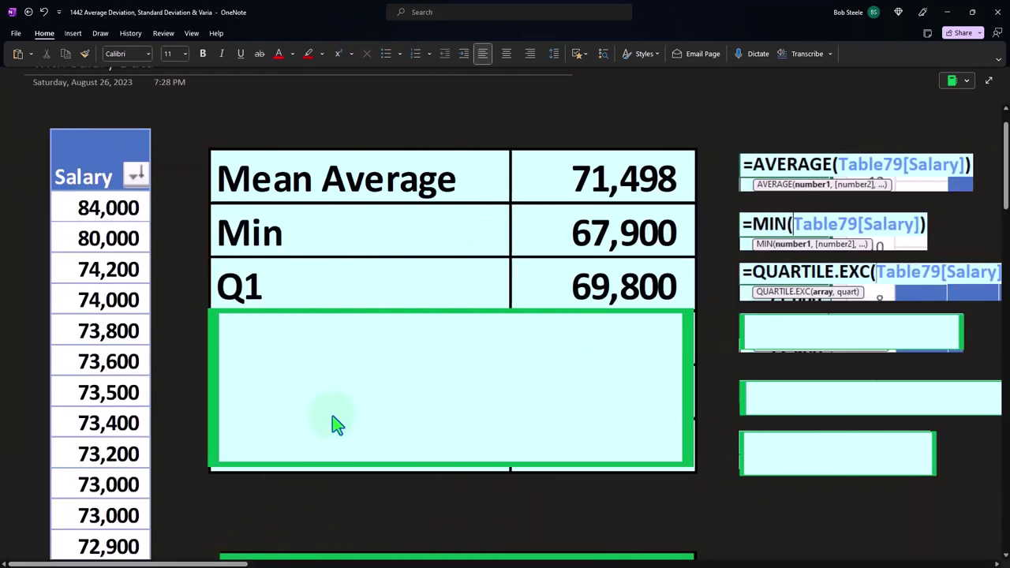
Step: Reveal Median 71,000, Q3 72,800 and Max 84,000, plus the MEDIAN and QUARTILE.EXC(...,3) formulas
left_click_drag(444, 310, 442, 365)
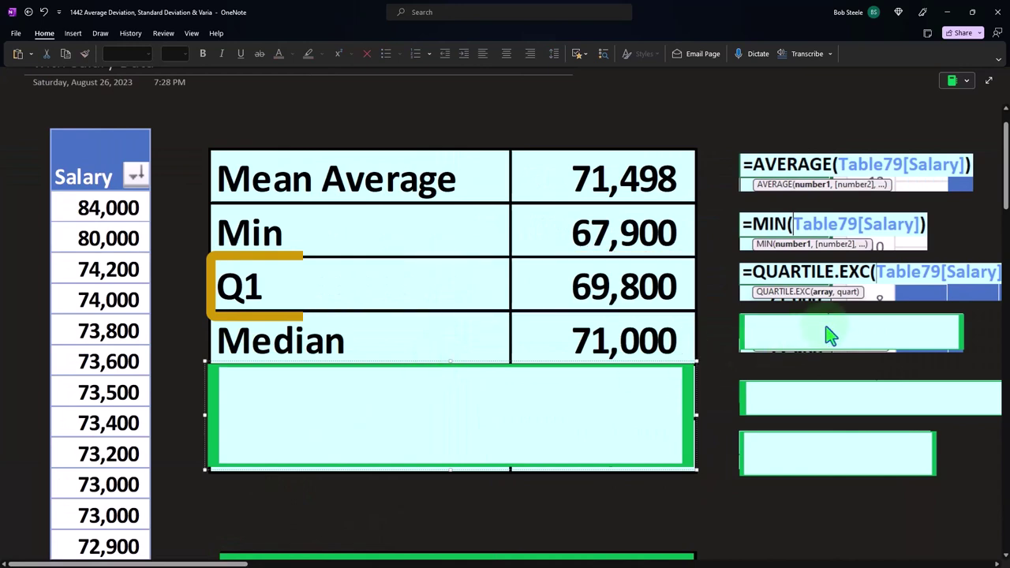
key("Delete")
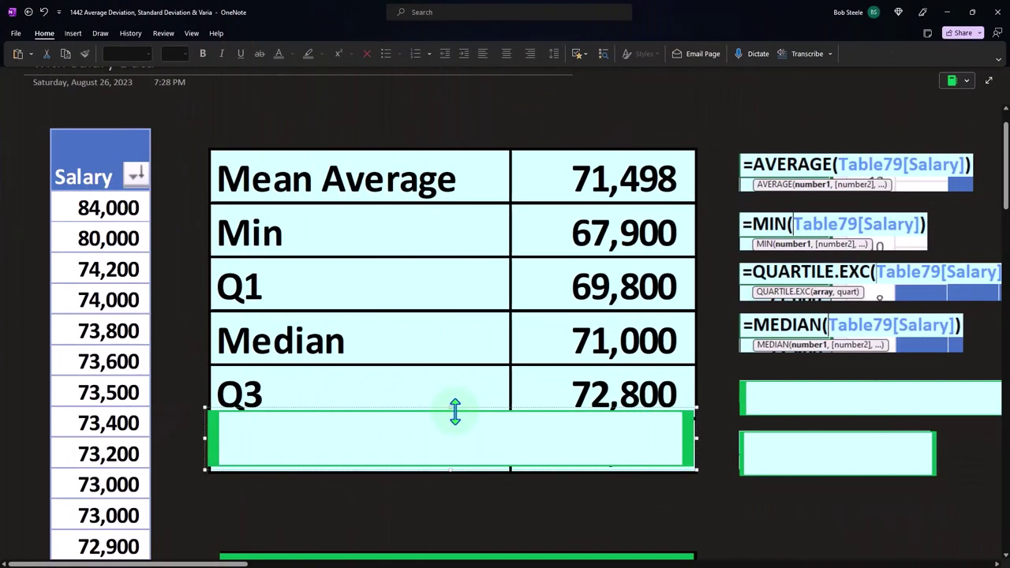
left_click(790, 410)
key("ctrl+v")
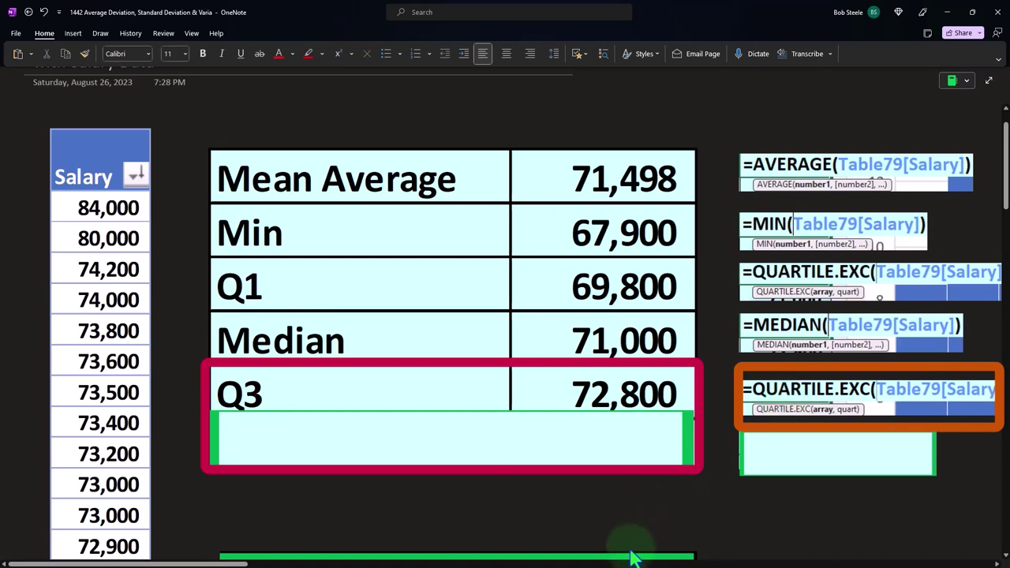
scroll(505, 316, "right", 3)
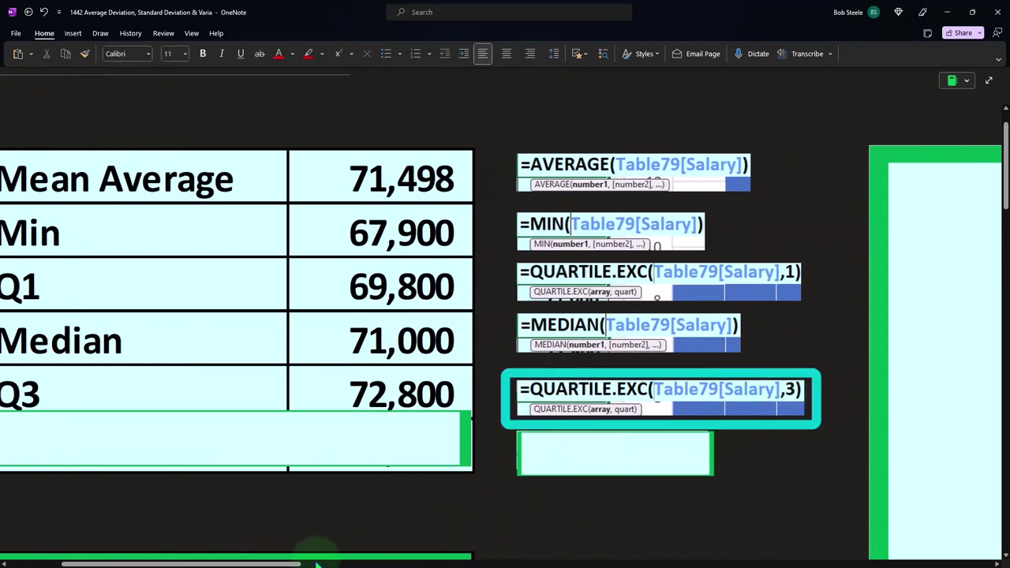
scroll(245, 556, "left", 3)
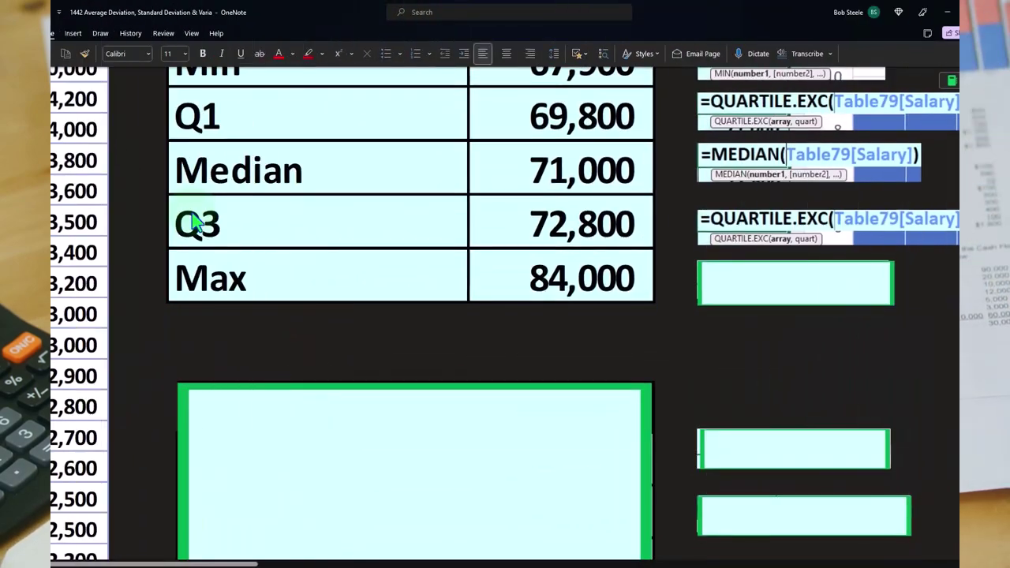
Step: Reveal the Sum row (3,646,400) and the SUM formula beside it
left_click(351, 450)
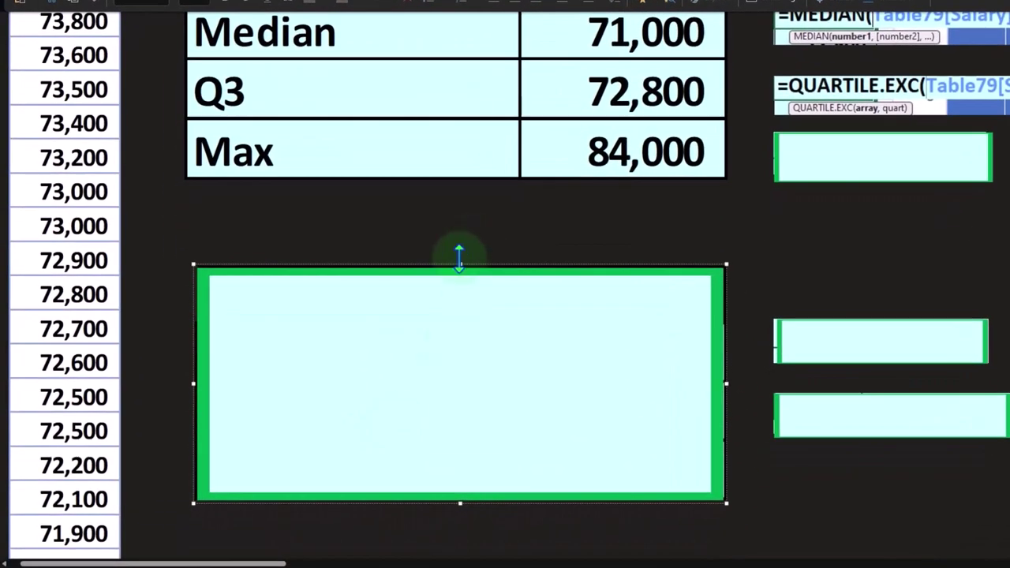
left_click_drag(457, 259, 468, 377)
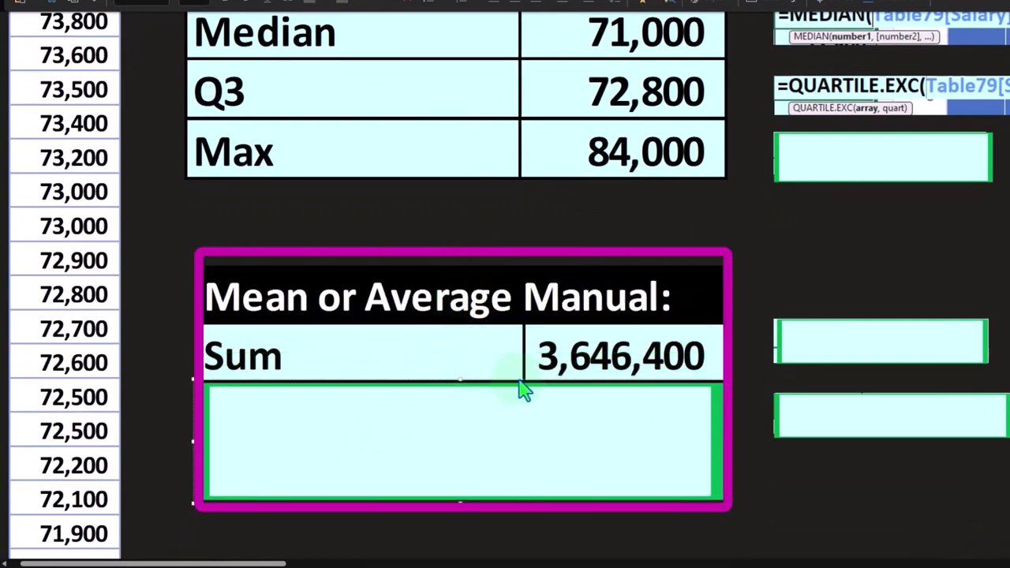
left_click(851, 351)
key("Delete")
Step: Uncover the Count (51) and Mean (71,498) rows and the =MAX(Table79[Salary]) formula
left_click(521, 426)
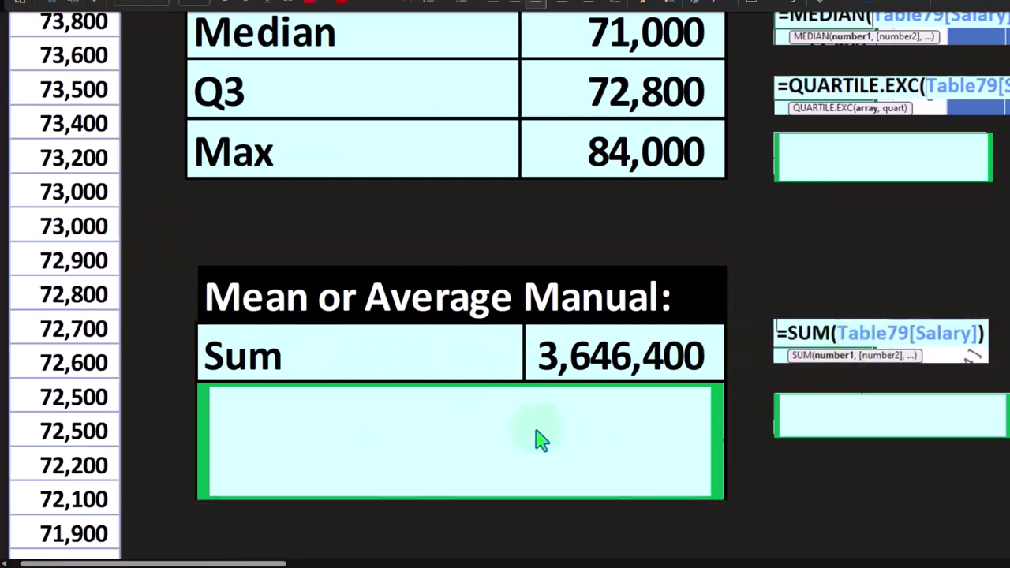
left_click_drag(464, 382, 467, 435)
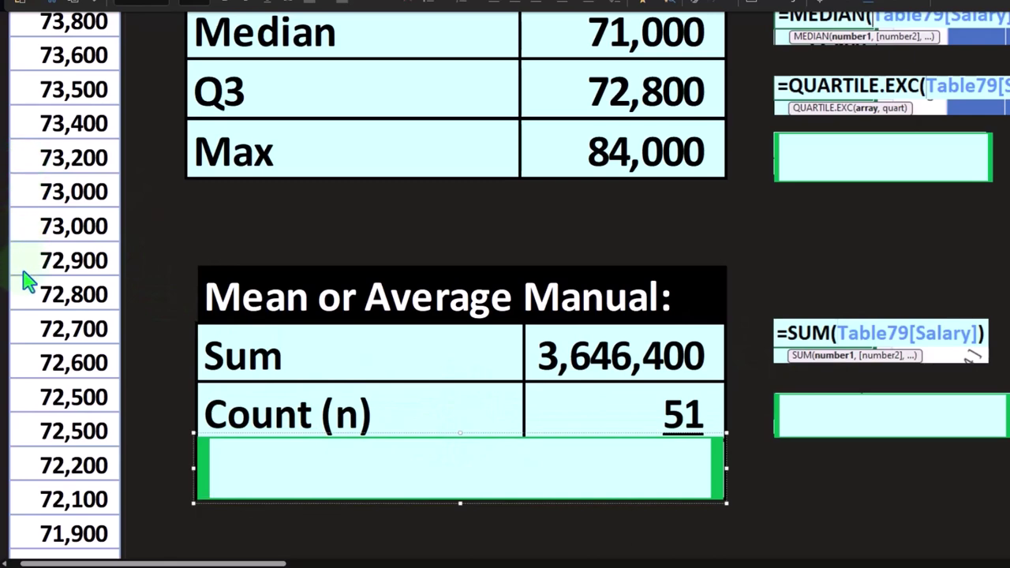
left_click(699, 480)
key("Delete")
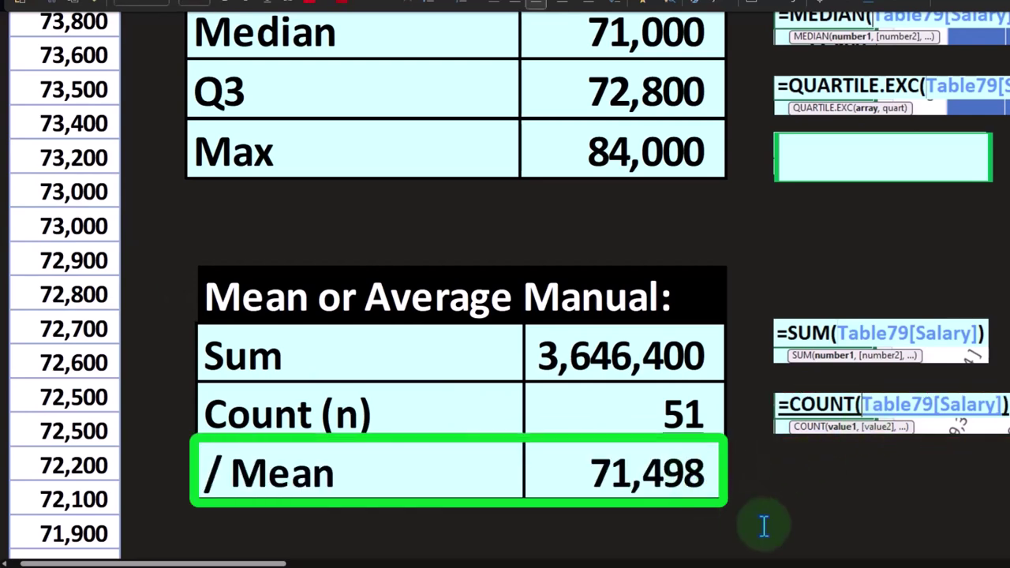
scroll(765, 527, "up", 6)
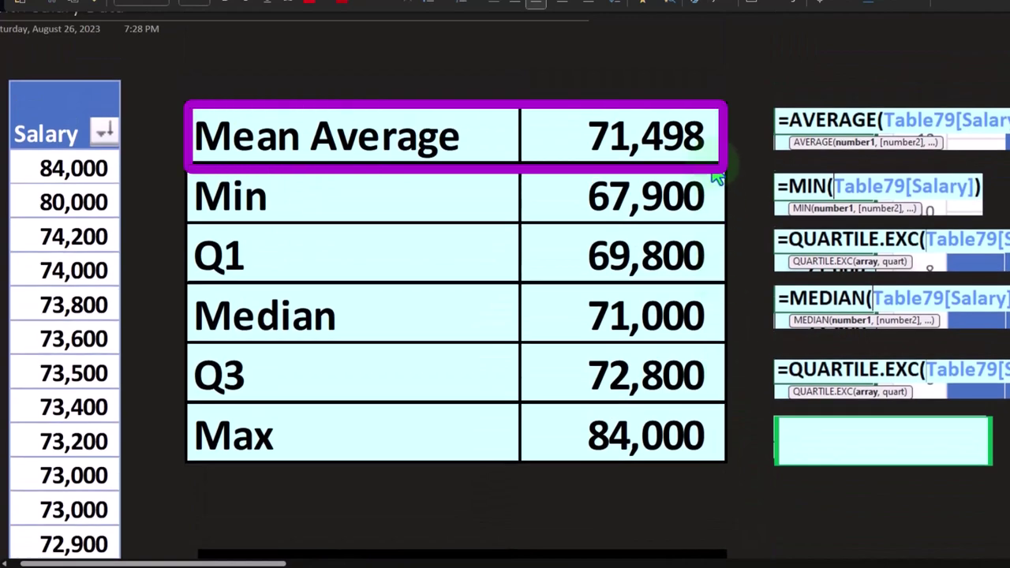
scroll(717, 178, "down", 6)
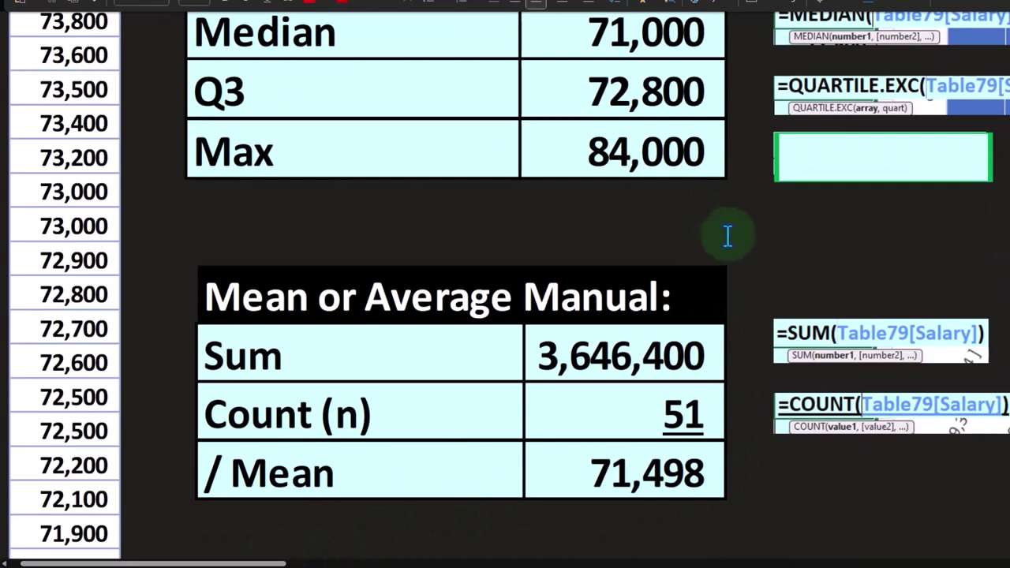
left_click(836, 167)
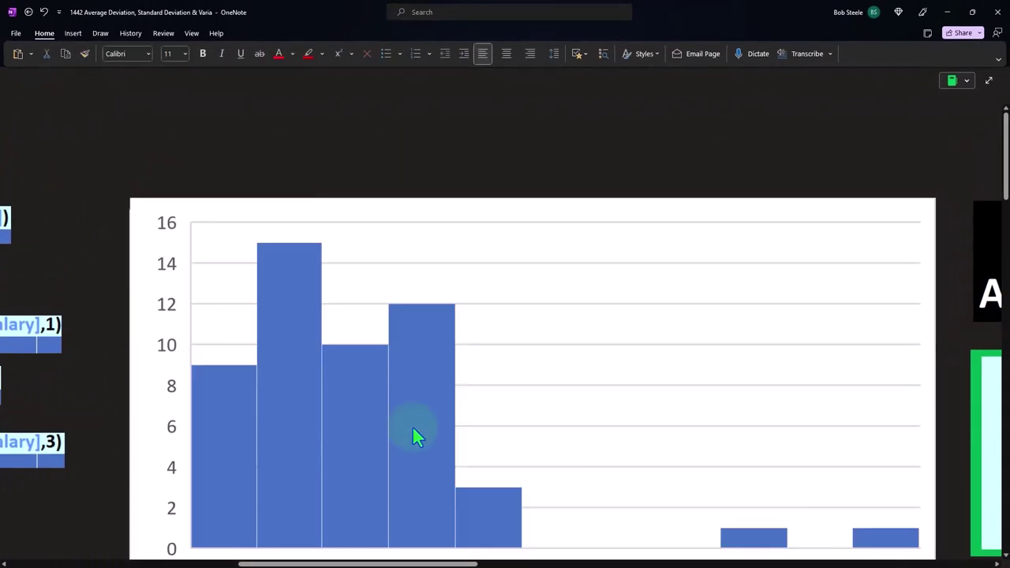
Step: Scroll through the salary histogram's bin labels across to the Average Deviation formula
scroll(413, 430, "down", 2)
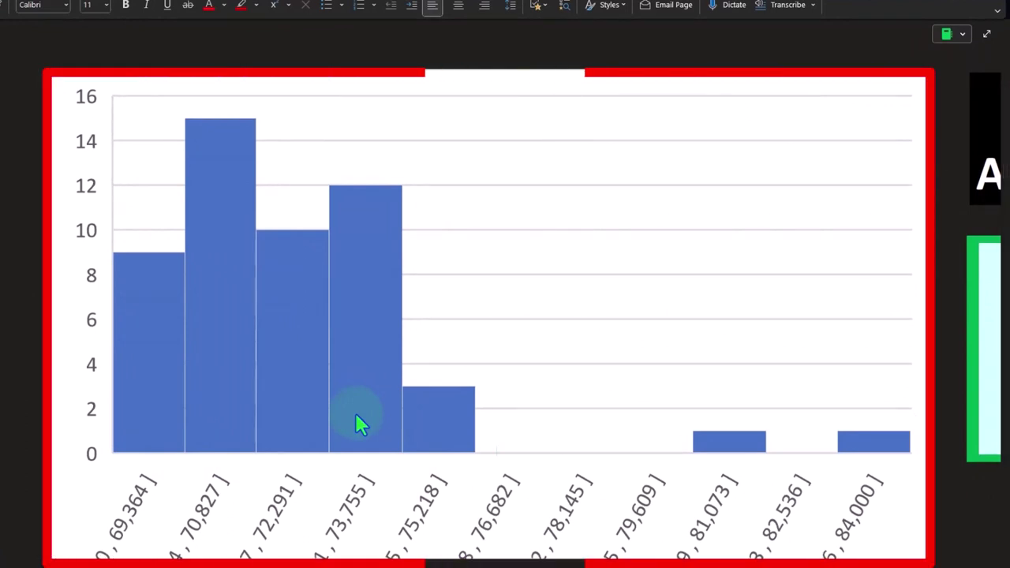
scroll(355, 413, "down", 2)
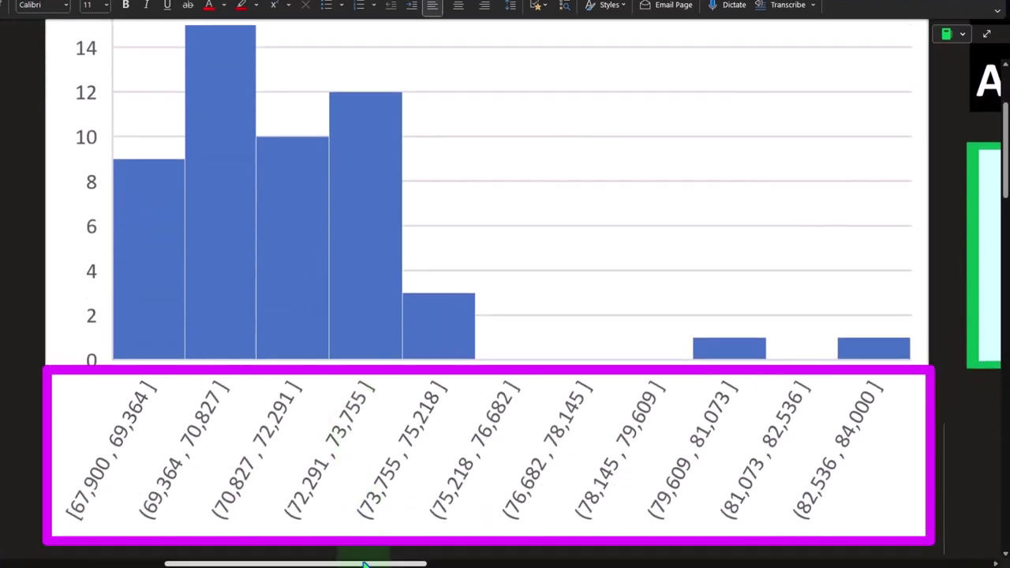
left_click_drag(363, 564, 232, 534)
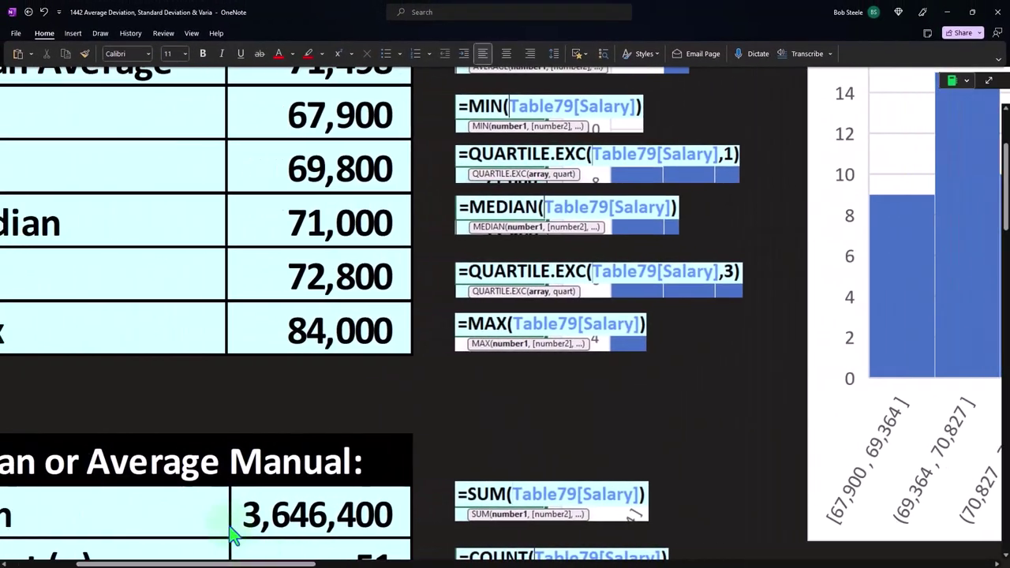
scroll(210, 508, "up", 4)
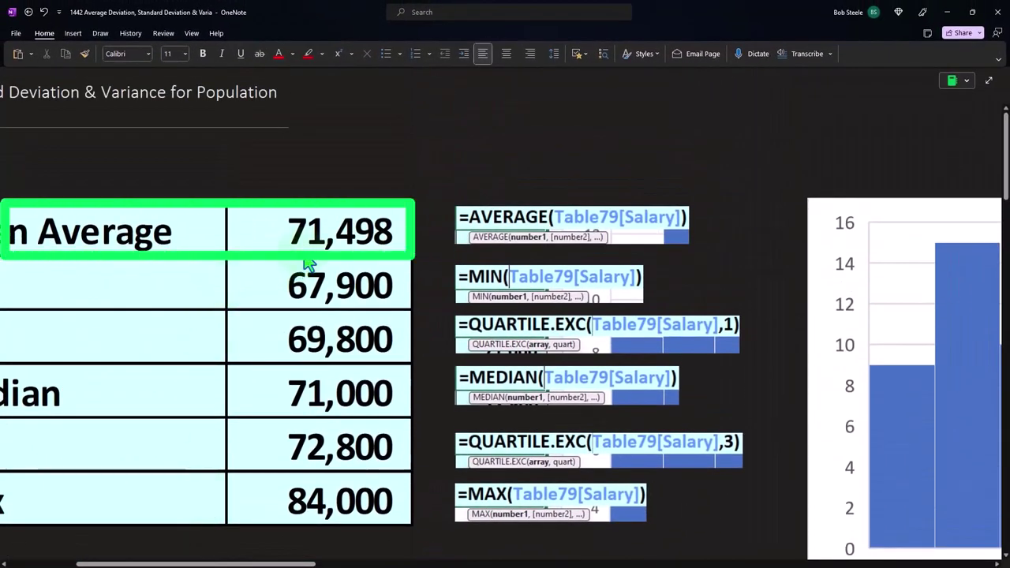
left_click_drag(271, 563, 491, 563)
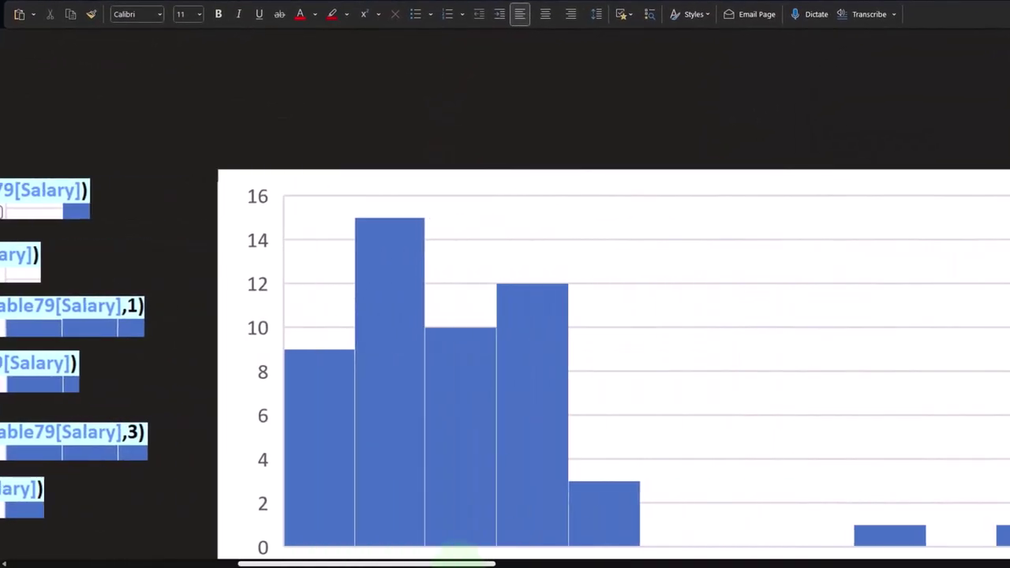
scroll(440, 429, "down", 3)
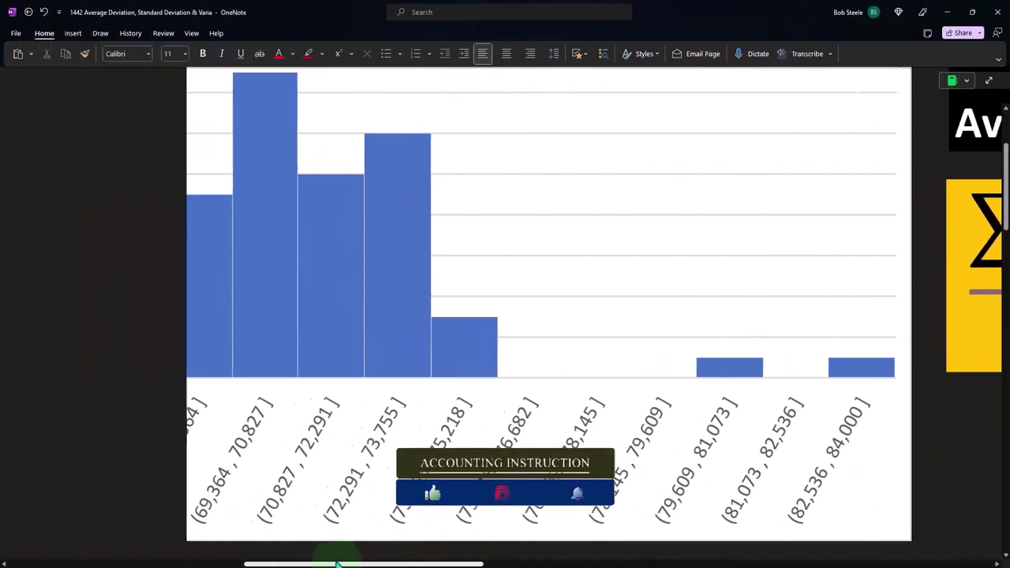
Step: Return to the histogram and select the green panel covering the deviation table
left_click_drag(337, 564, 115, 564)
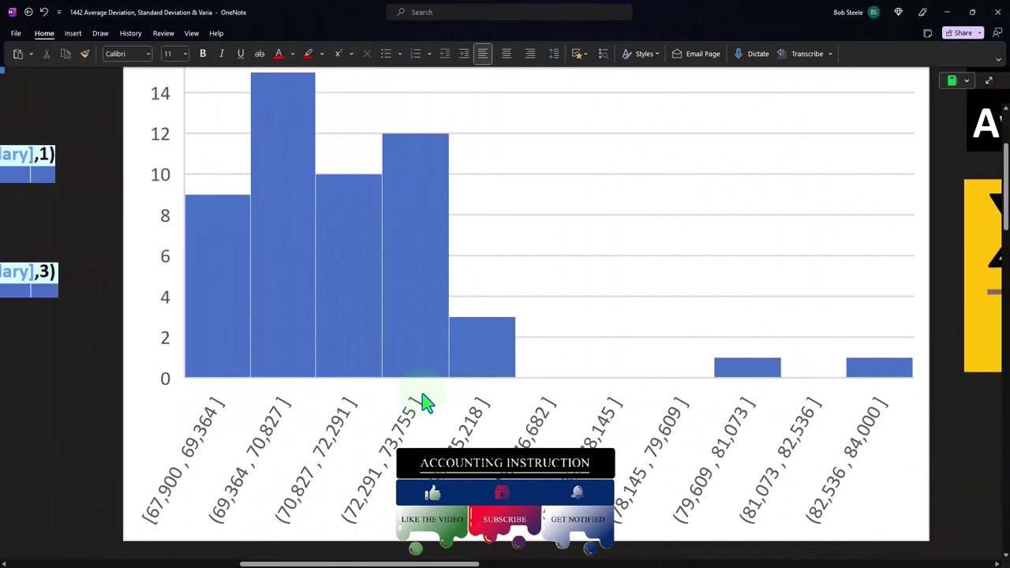
scroll(489, 375, "right", 10)
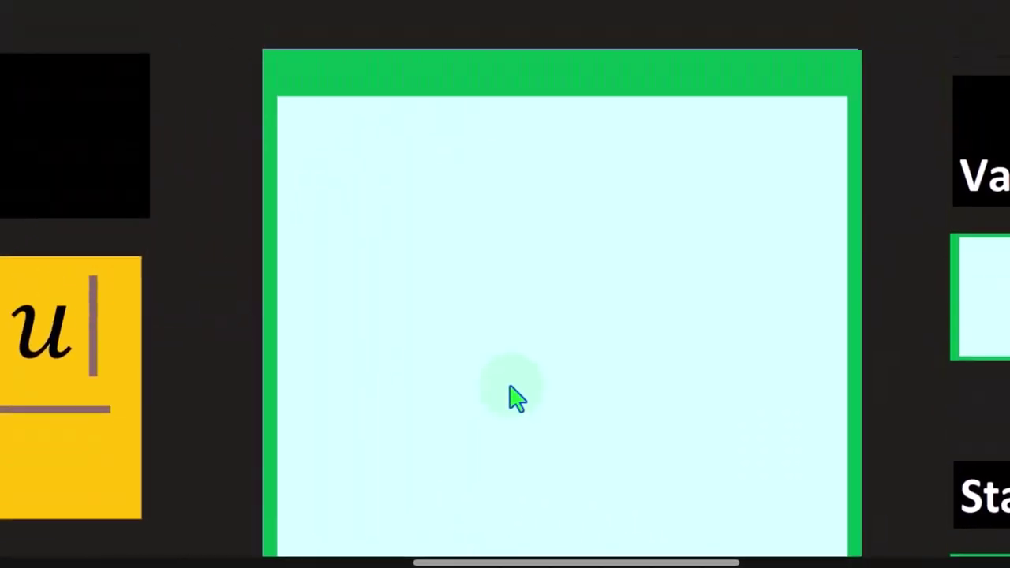
left_click(623, 158)
Step: Resize the green panel to expose Salary (84,000 to 72,700) and Mean (71,498) columns
left_click_drag(554, 49, 553, 185)
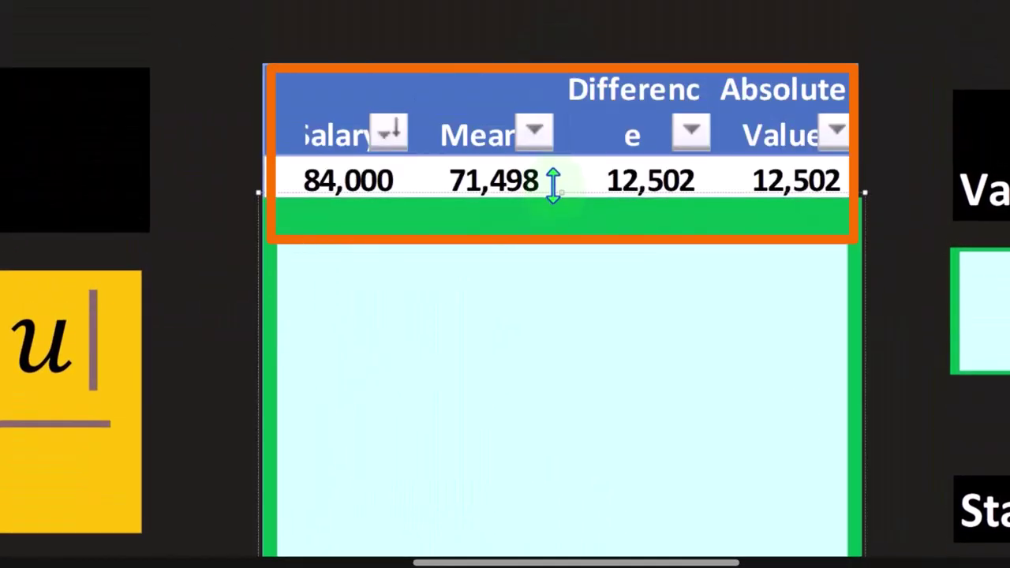
left_click_drag(556, 182, 545, 61)
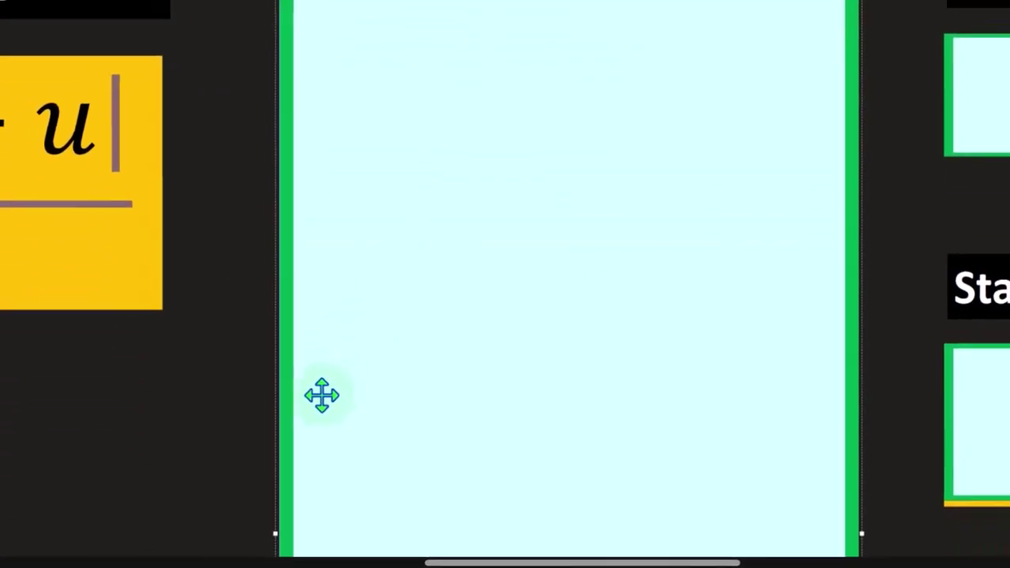
left_click_drag(371, 543, 516, 532)
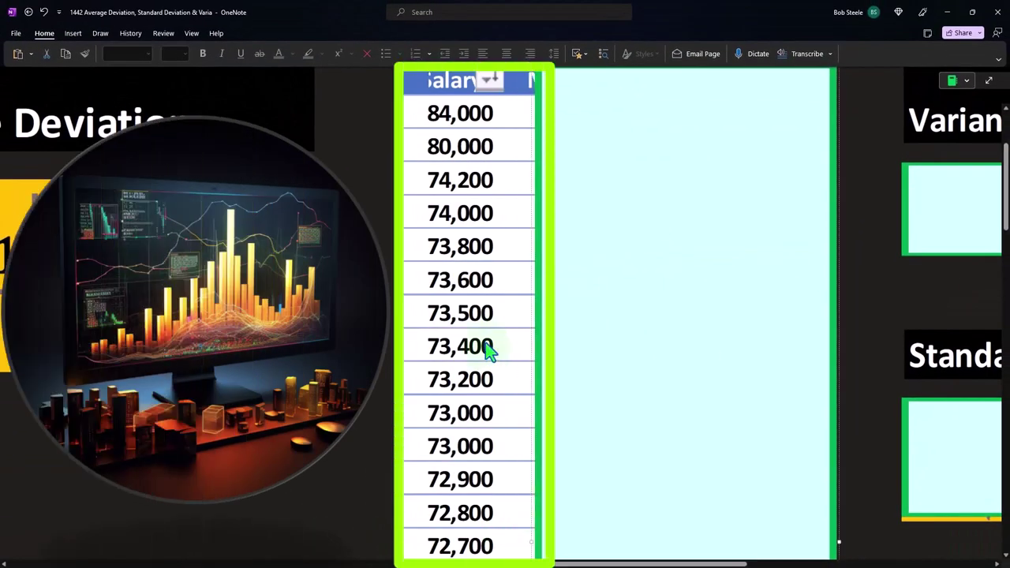
scroll(468, 337, "down", 1)
scroll(486, 351, "down", 1)
left_click_drag(523, 450, 608, 458)
scroll(582, 463, "up", 2)
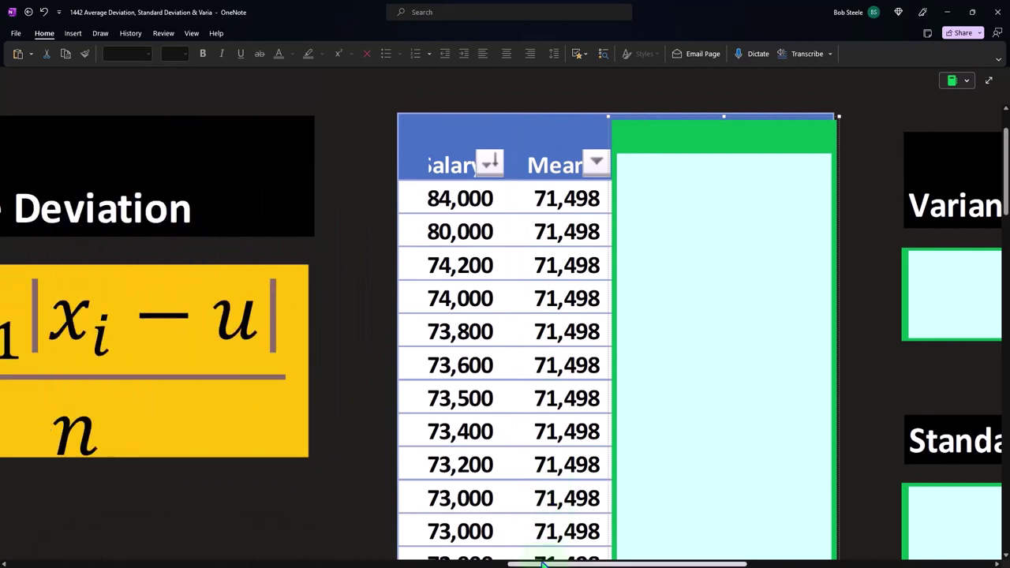
left_click_drag(543, 564, 207, 563)
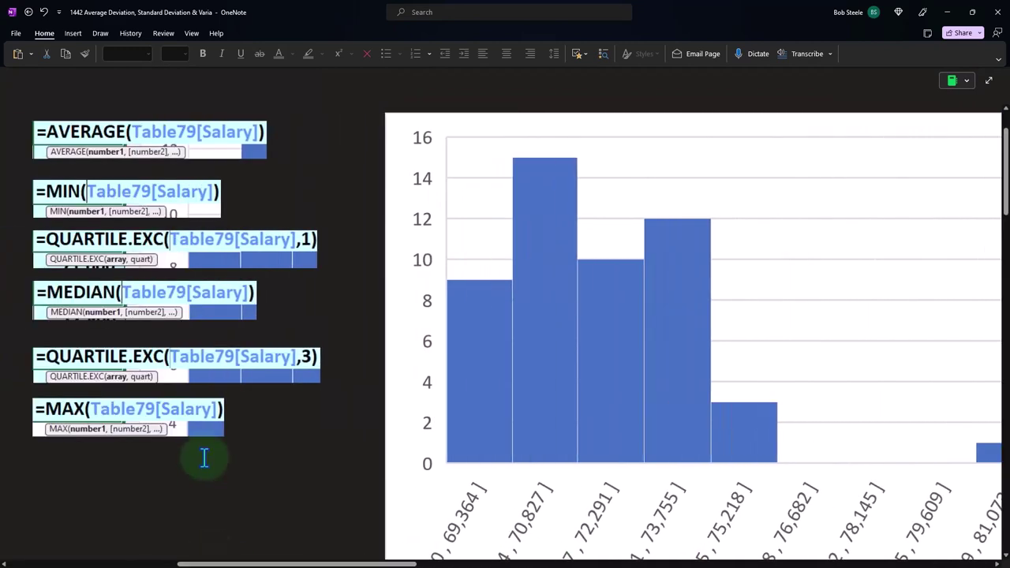
left_click_drag(271, 562, 209, 562)
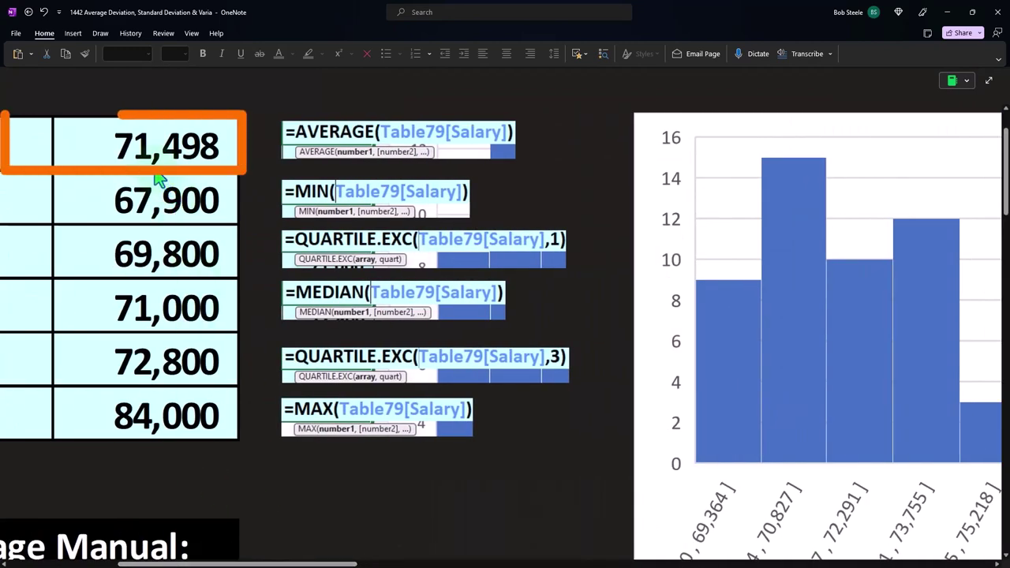
left_click_drag(323, 564, 726, 563)
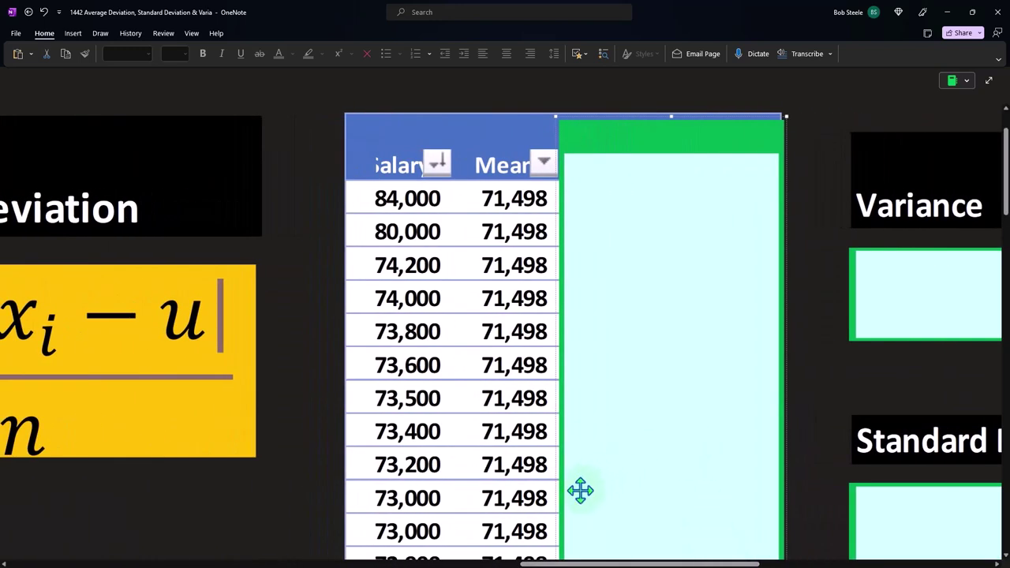
scroll(570, 509, "down", 3)
Step: Expose the Difference and Absolute Value columns (12,502, 8,502, 2,702 and onward)
left_click_drag(558, 546, 676, 545)
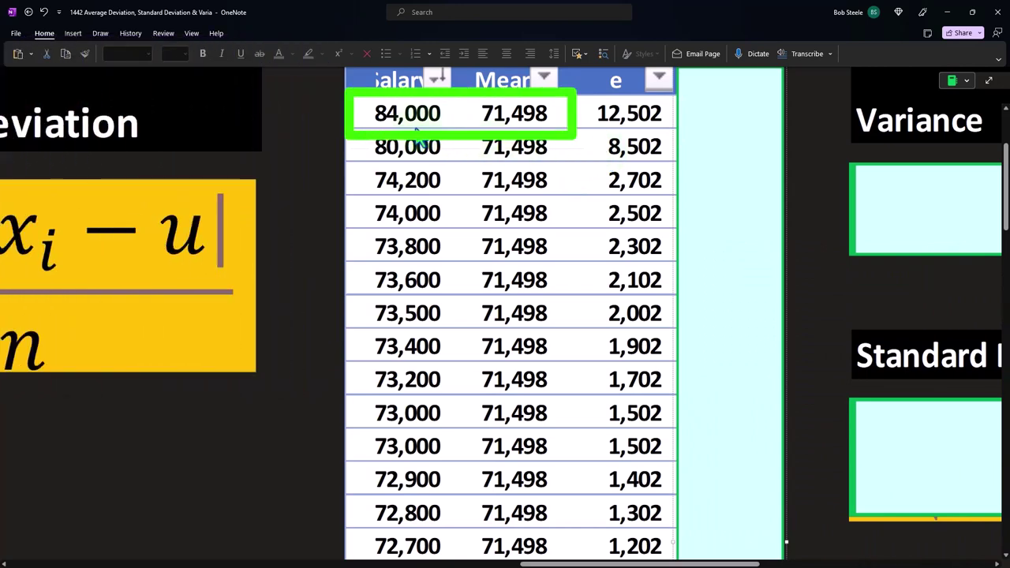
scroll(600, 245, "down", 10)
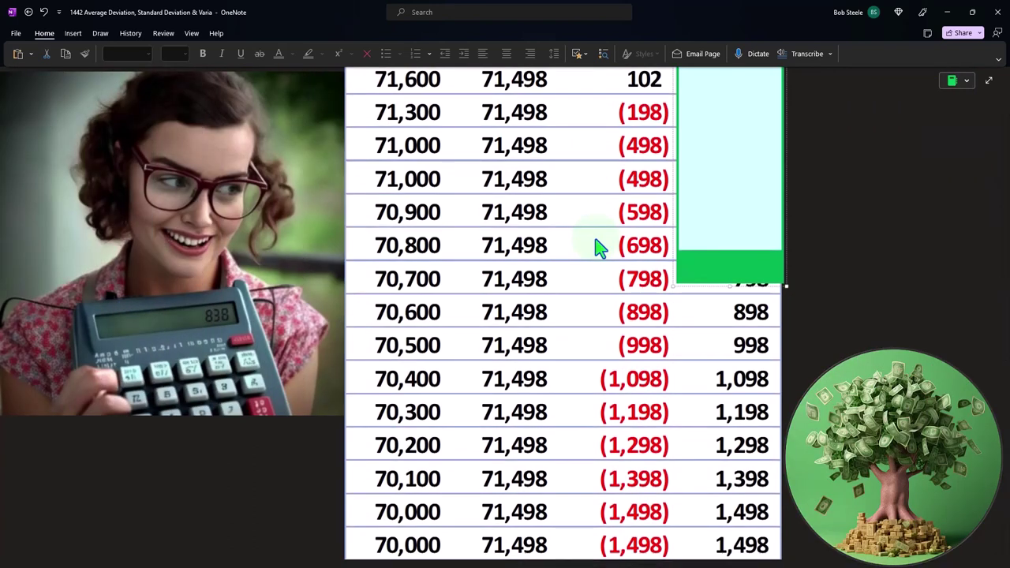
scroll(582, 266, "down", 15)
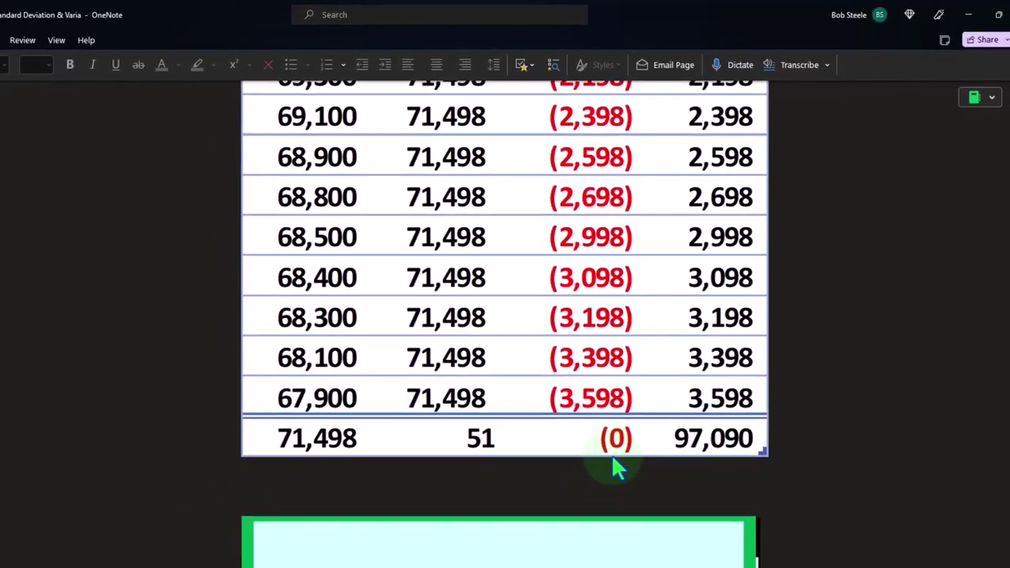
scroll(613, 467, "up", 15)
scroll(651, 385, "up", 5)
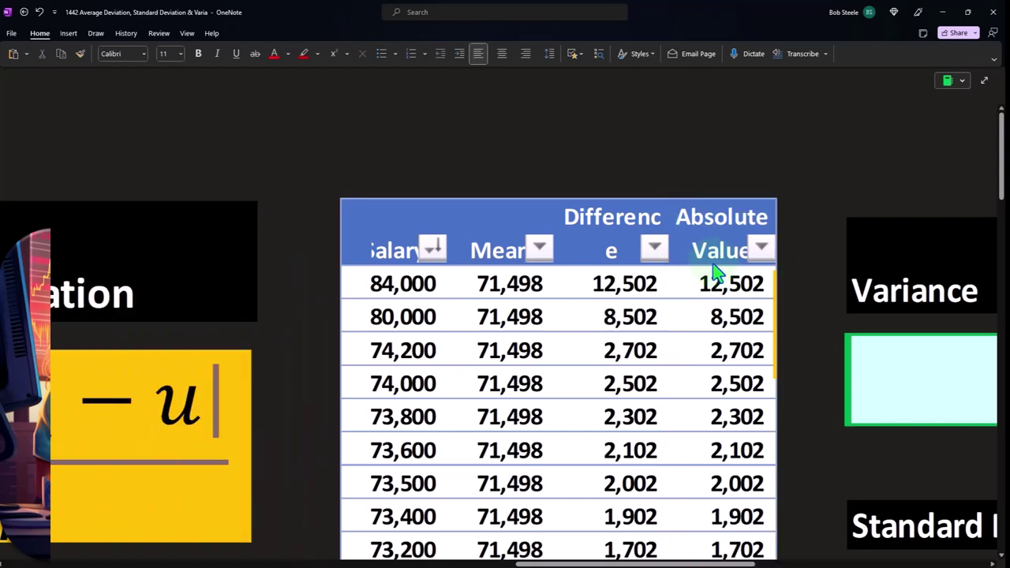
Step: Scroll to the totals row: Difference (0) and Absolute Value 97,090 across 51 salaries
scroll(717, 304, "down", 10)
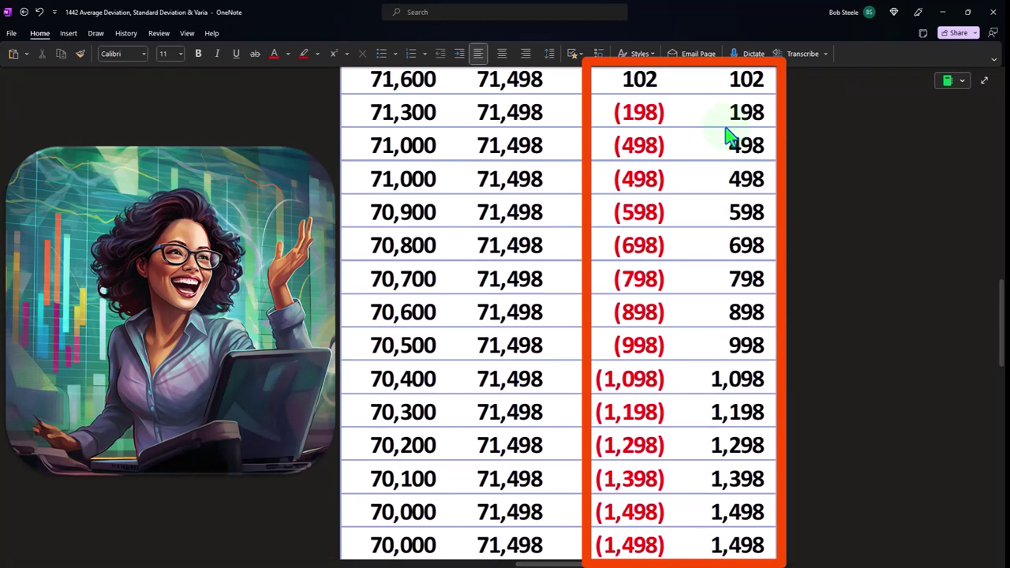
scroll(730, 139, "down", 15)
scroll(730, 138, "down", 5)
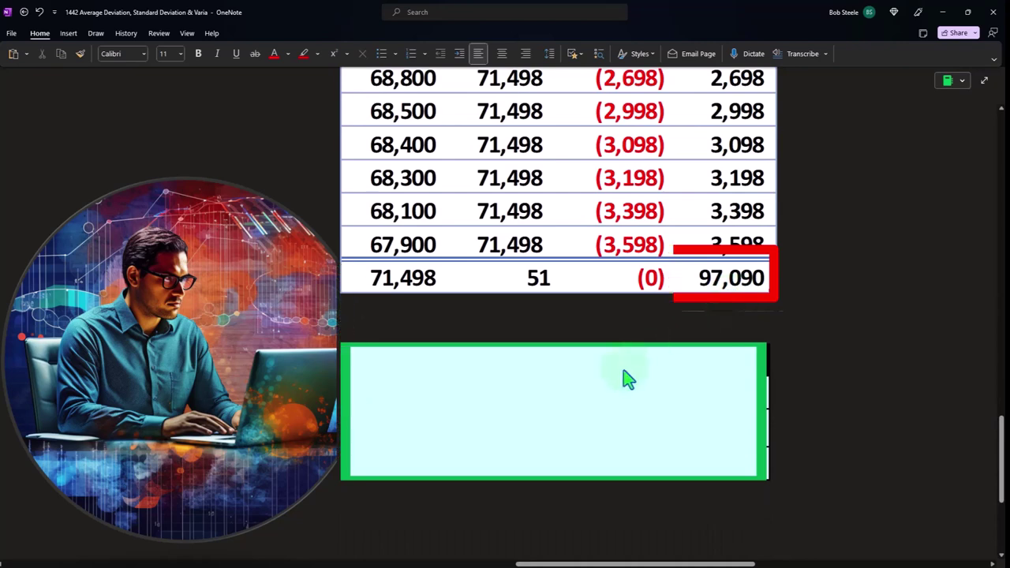
Step: Uncover the Average Deviation box's 97,090 ÷ 51 rows and its result of 1,903.73
left_click(564, 347)
left_click_drag(564, 347, 556, 442)
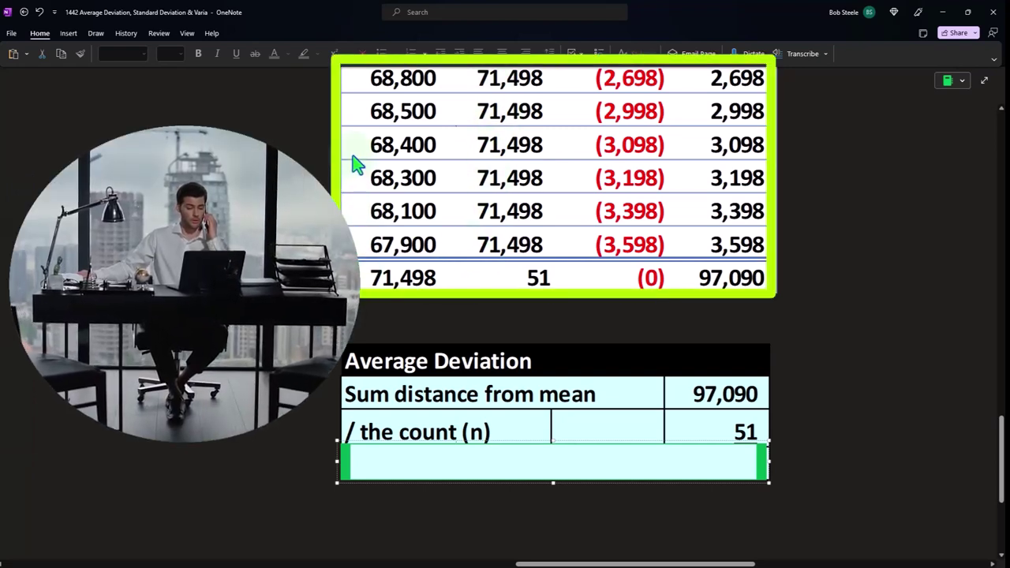
left_click(544, 471)
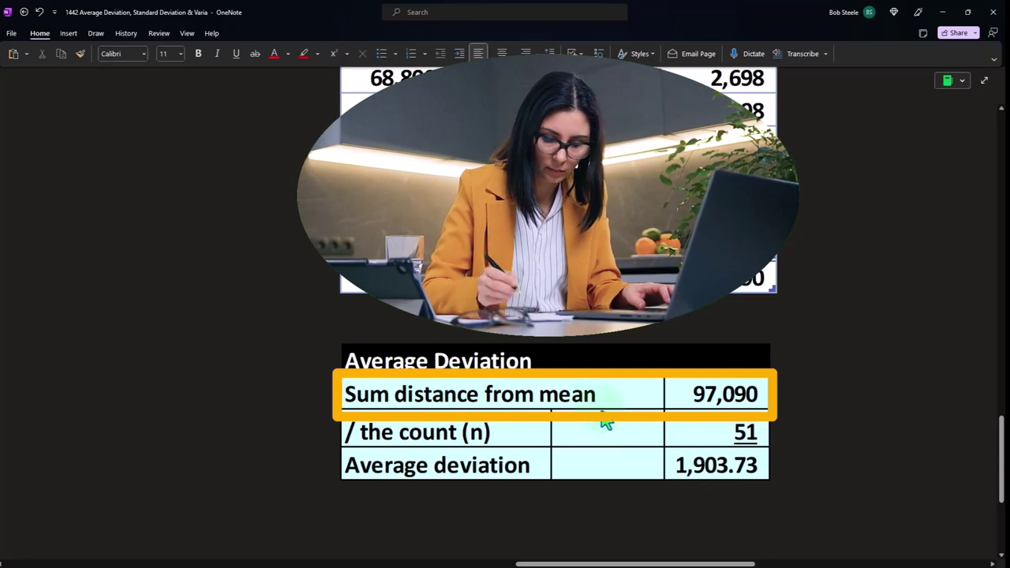
scroll(614, 429, "up", 20)
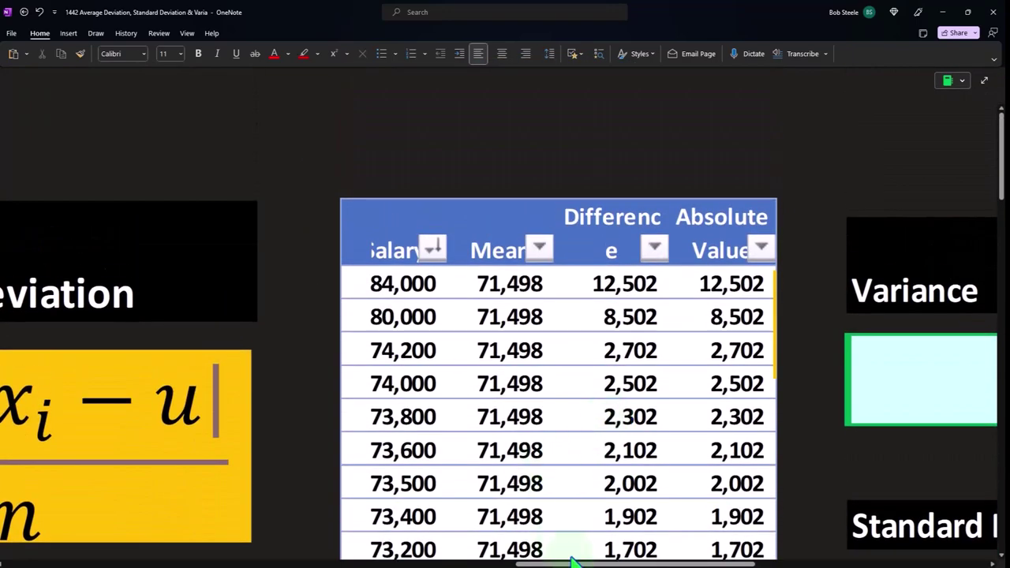
Step: Reveal the σ² = Σ(xᵢ − u)²/n variance formula and the square-root Standard Deviation formula
scroll(577, 555, "right", 10)
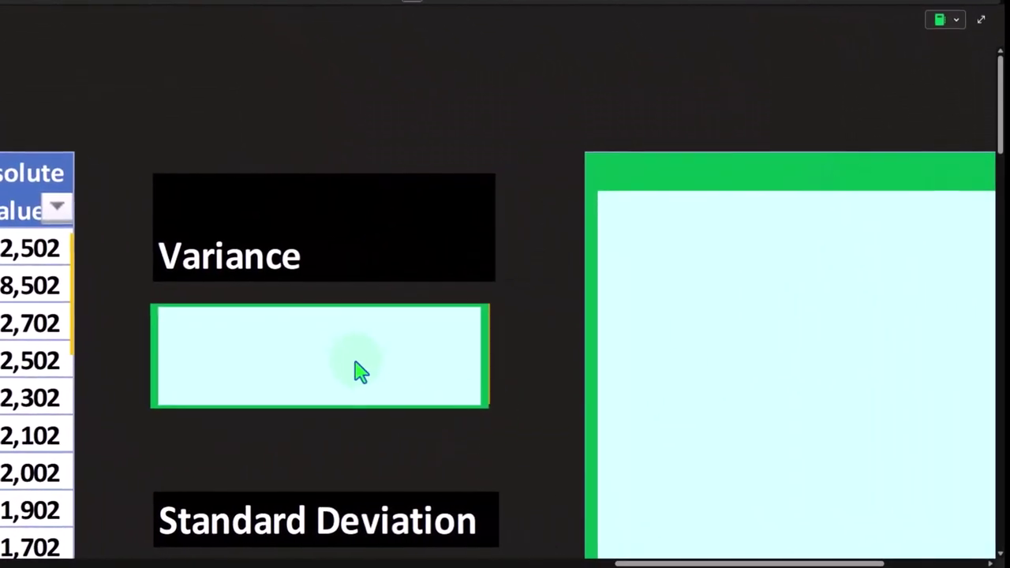
left_click(359, 371)
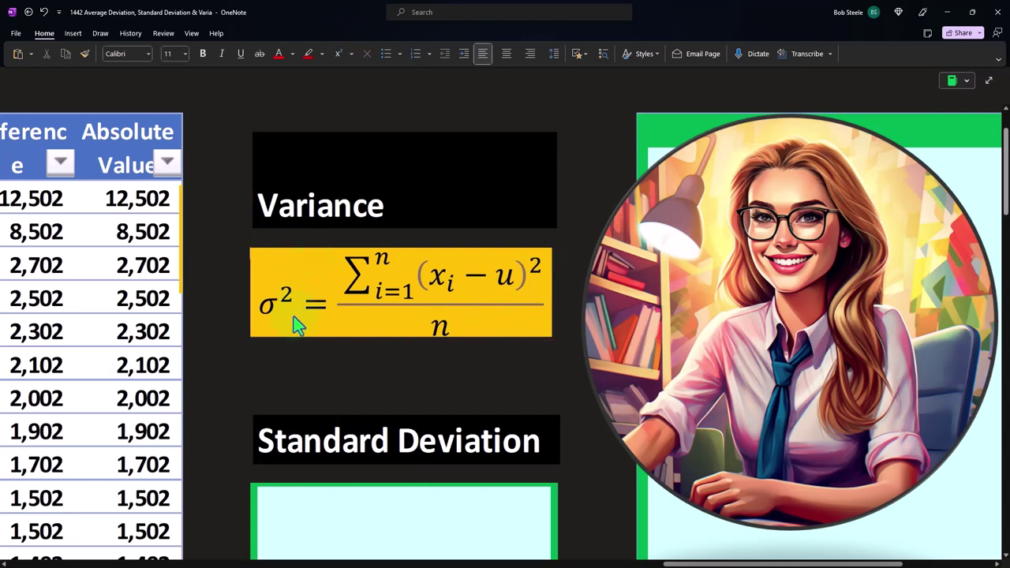
scroll(294, 320, "down", 3)
left_click(324, 395)
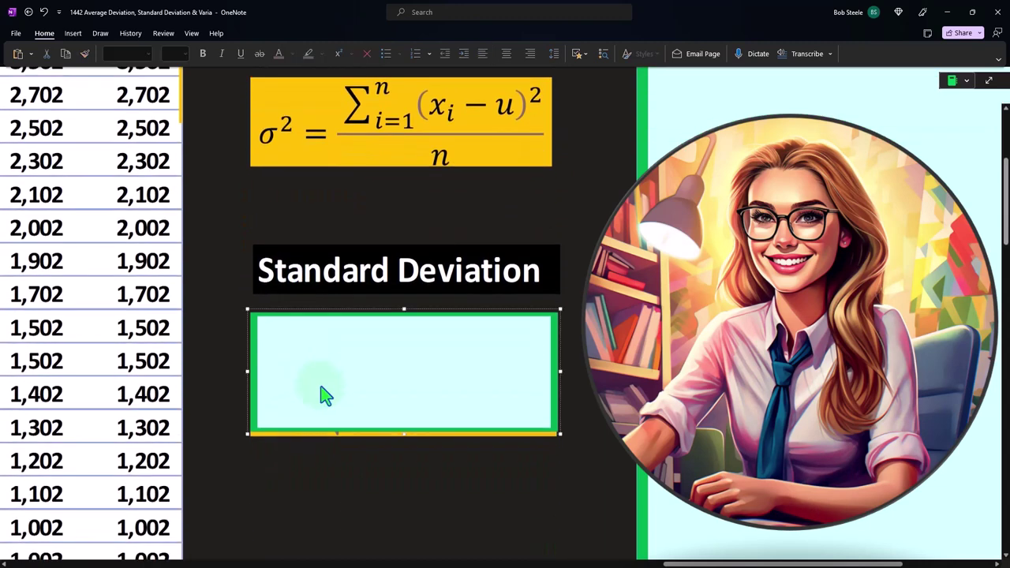
left_click(324, 395)
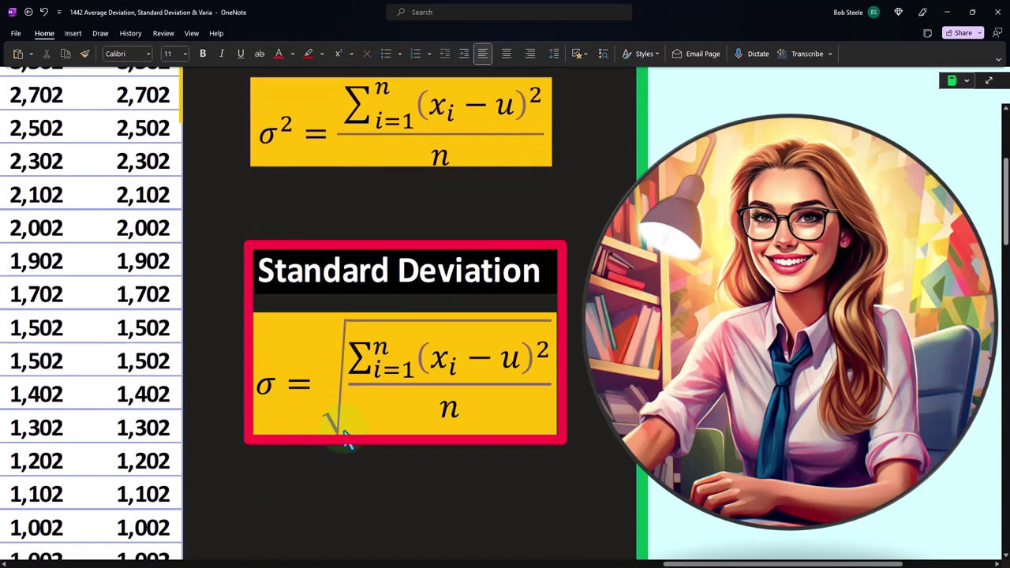
scroll(345, 434, "up", 1)
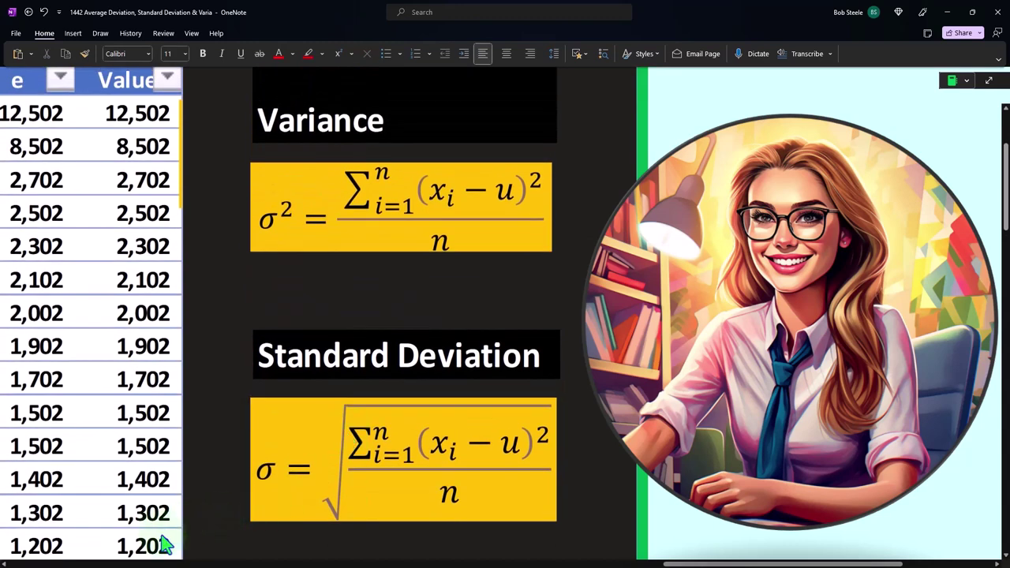
left_click(288, 517)
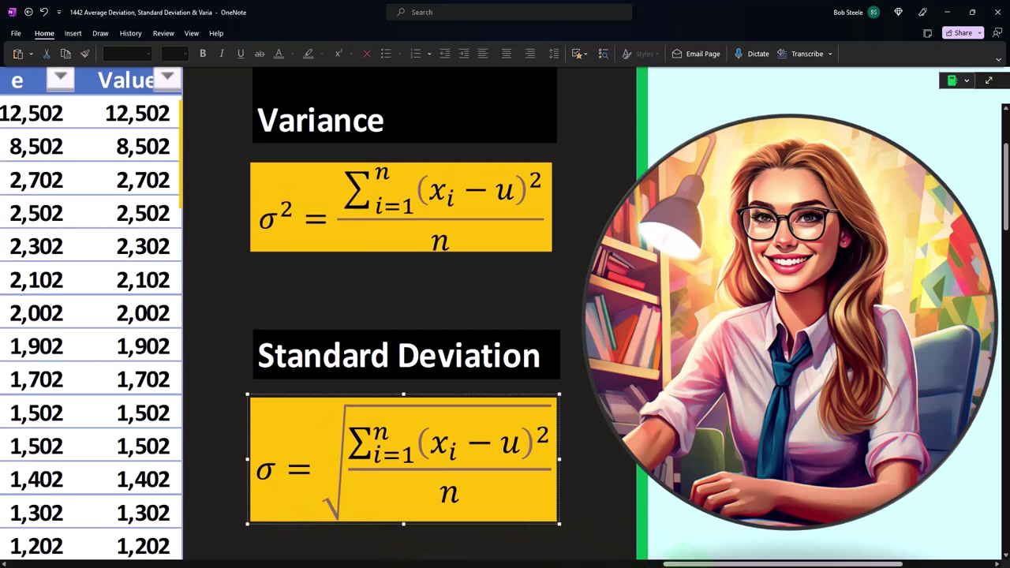
scroll(658, 460, "right", 3)
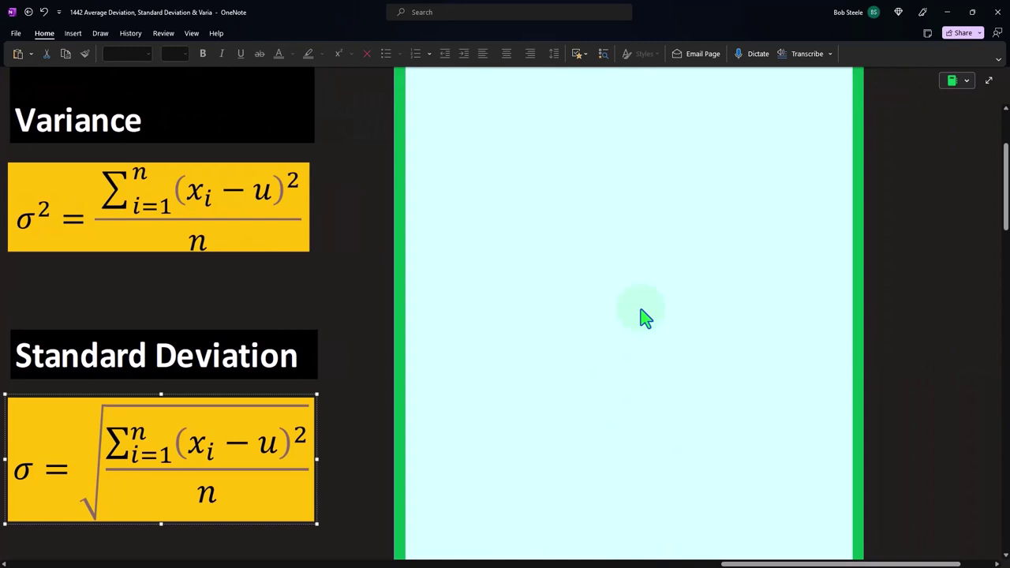
Step: Slide the cyan cover panel right to expose the Mean column of the salary table
scroll(645, 318, "up", 2)
left_click(649, 276)
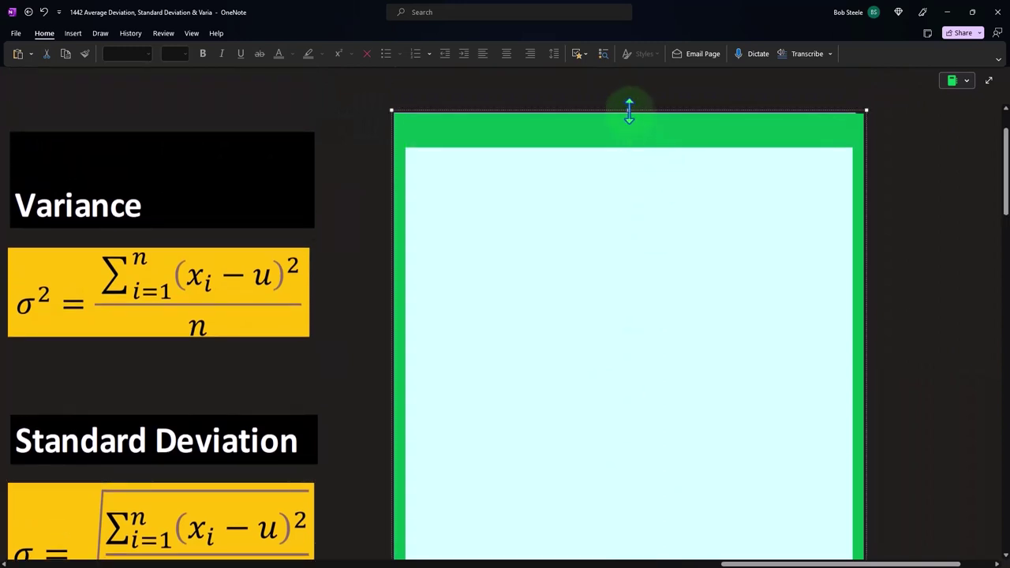
scroll(569, 253, "down", 3)
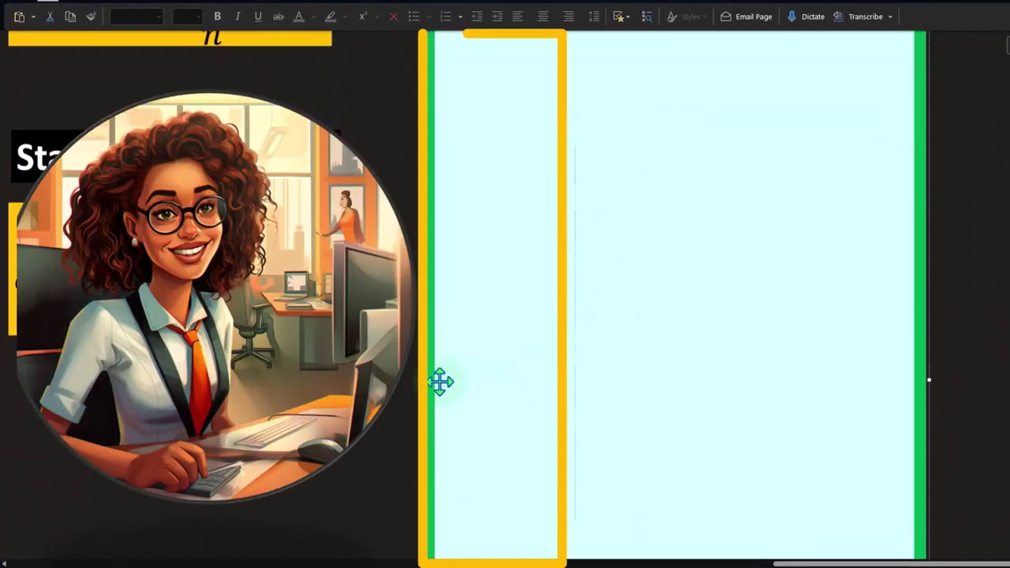
scroll(489, 381, "up", 5)
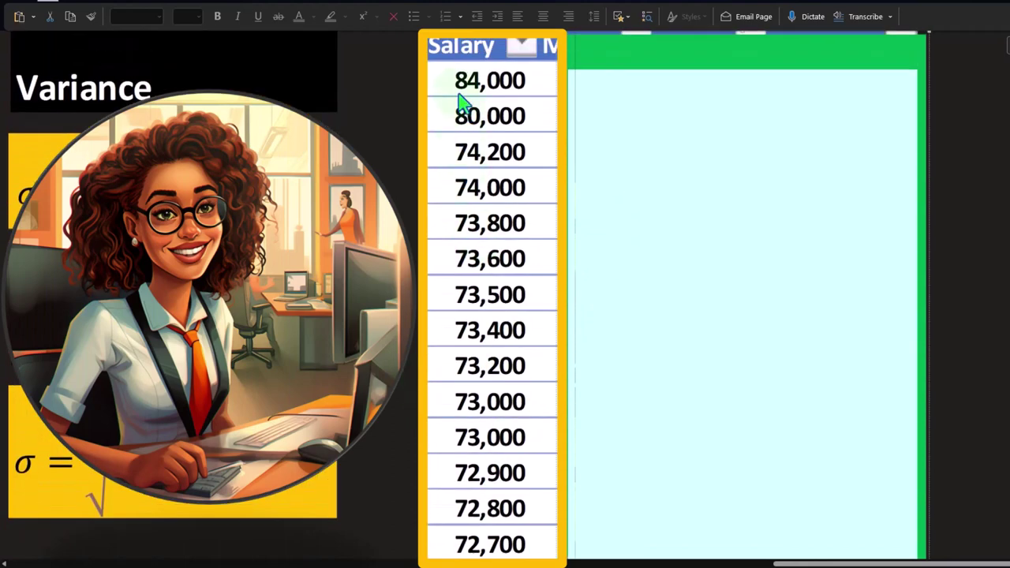
scroll(543, 357, "down", 2)
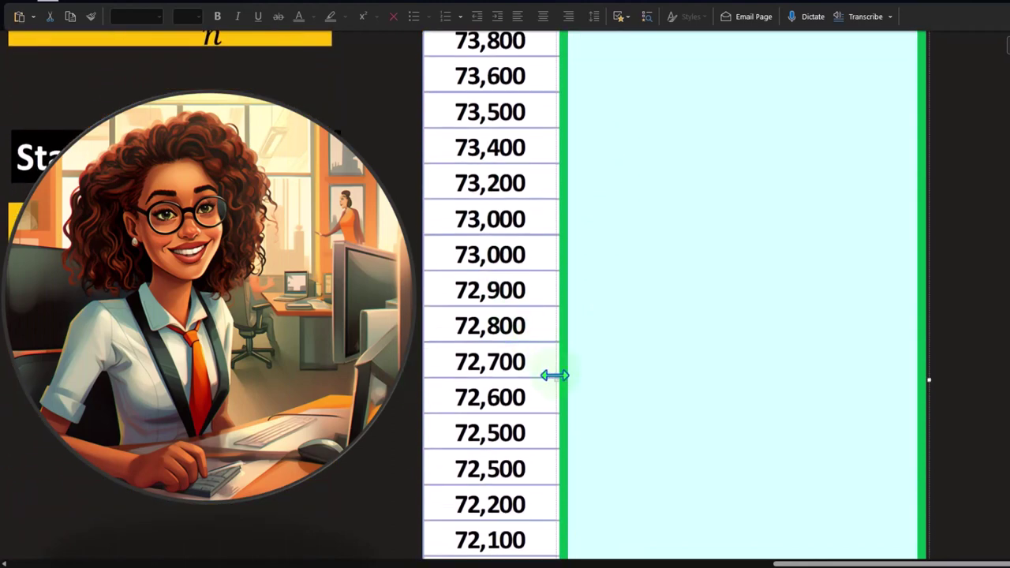
left_click_drag(554, 375, 651, 381)
scroll(591, 372, "up", 4)
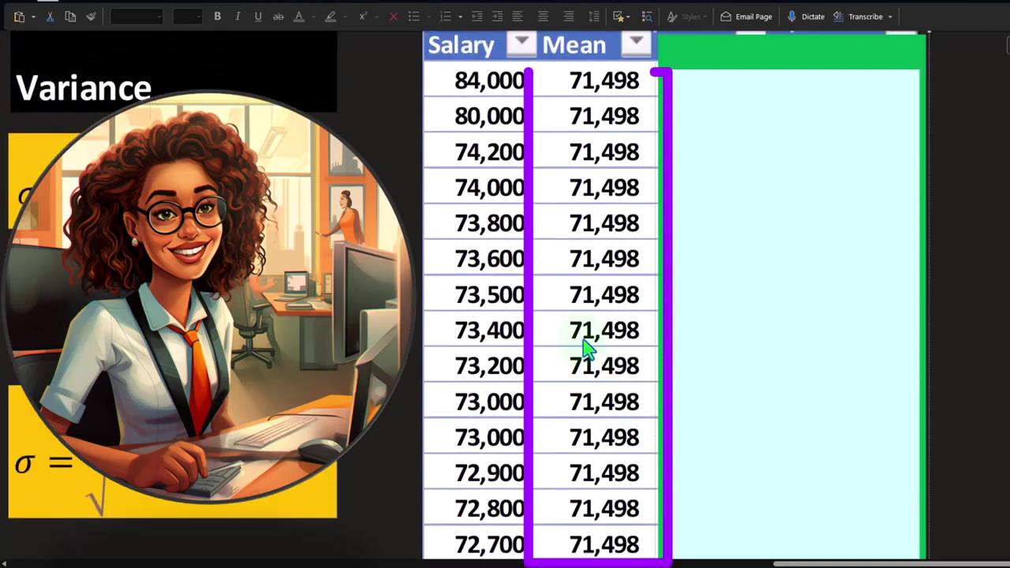
scroll(584, 339, "up", 1)
scroll(558, 206, "down", 5)
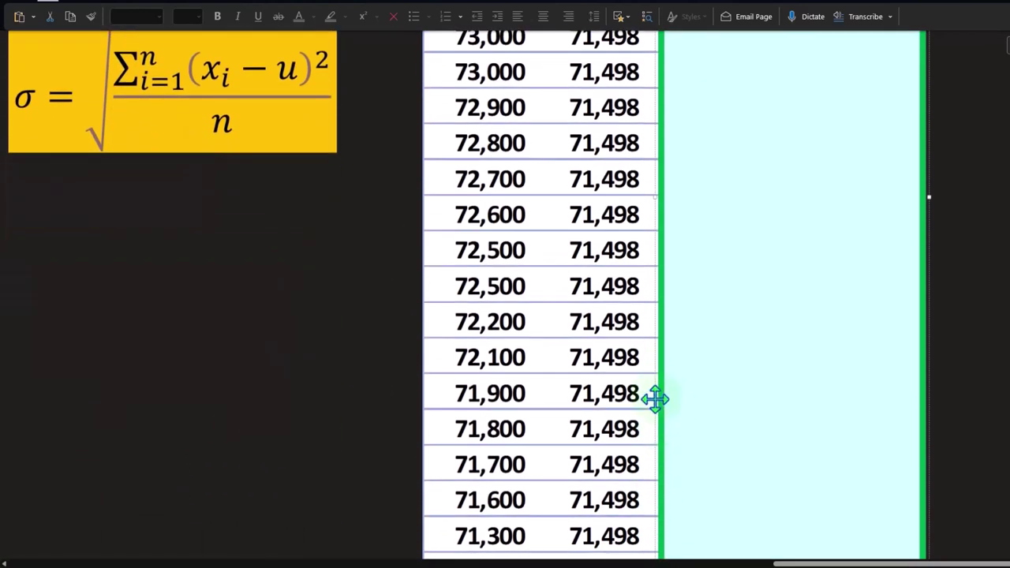
Step: Expose the Difference column, then delete the cover to show Squared values totalling 385,949,804
left_click_drag(649, 206, 787, 216)
scroll(694, 198, "down", 3)
scroll(740, 300, "down", 10)
scroll(728, 116, "down", 3)
scroll(725, 110, "up", 15)
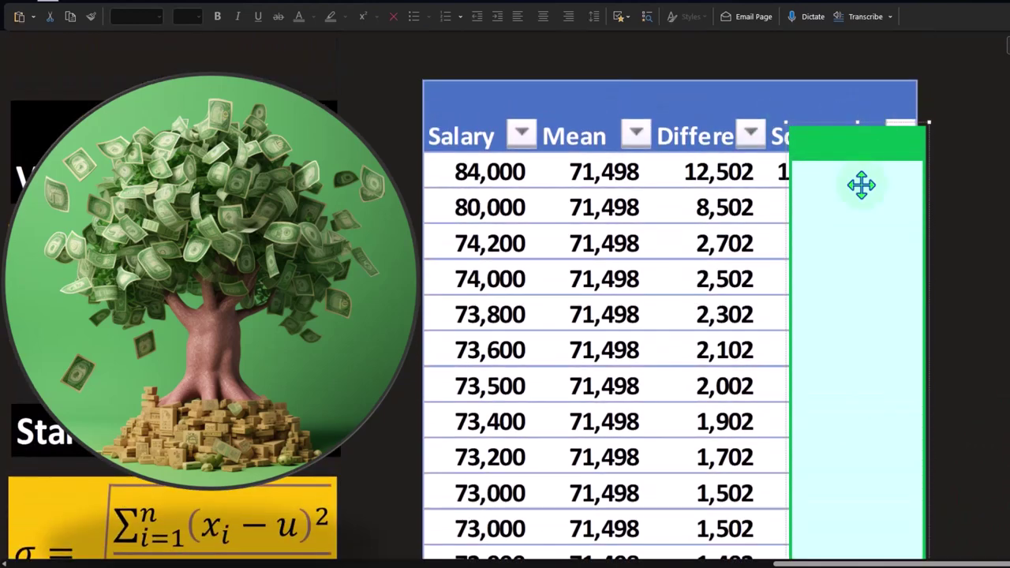
key("Delete")
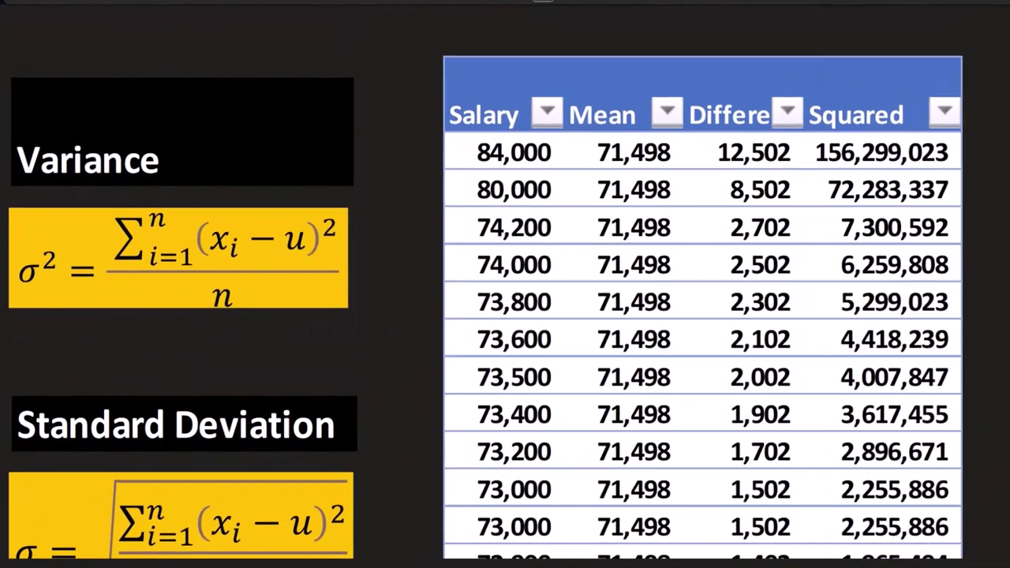
Step: Position Windows Calculator beside the table and switch it to Scientific mode
left_click_drag(758, 79, 466, 79)
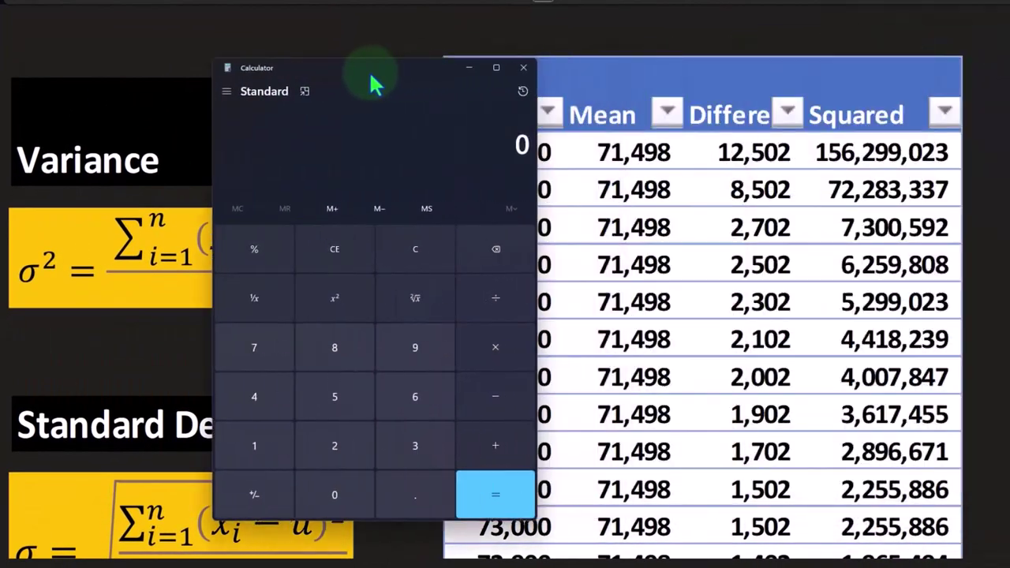
left_click_drag(368, 77, 264, 63)
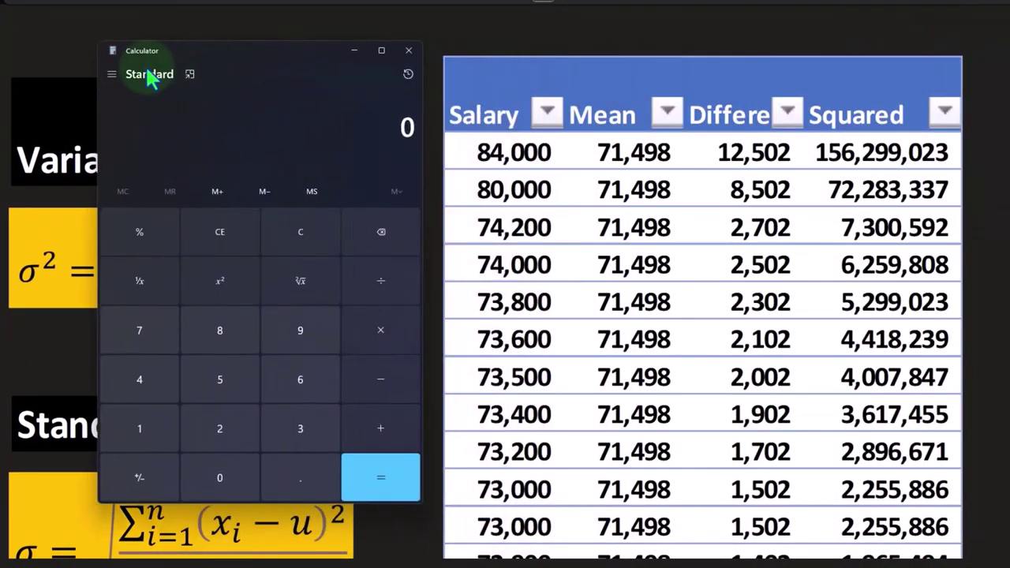
left_click(111, 74)
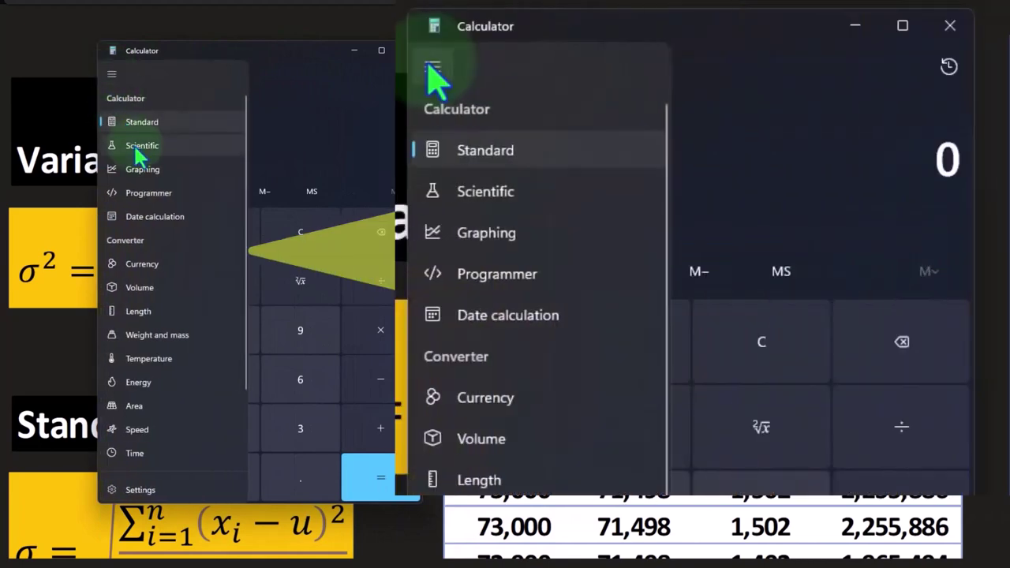
left_click(136, 149)
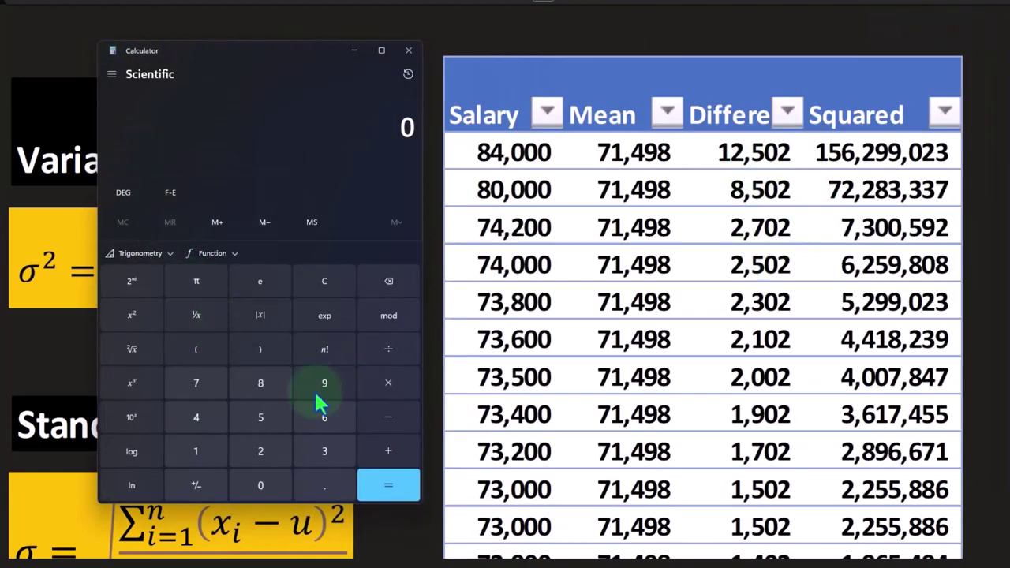
Step: Square the difference 12,502 in Calculator, giving 156,300,004
left_click(197, 455)
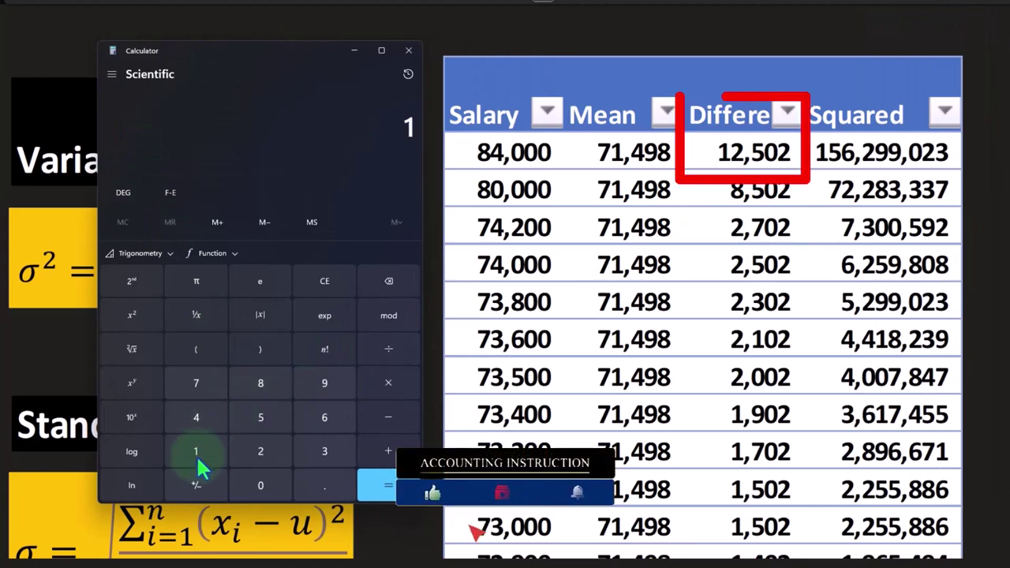
type("2,502")
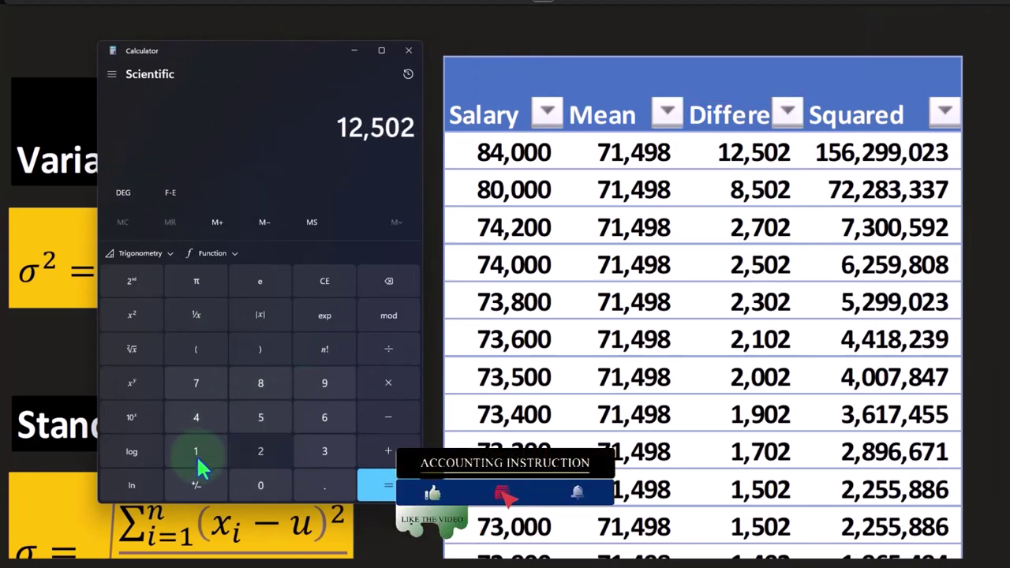
left_click(140, 324)
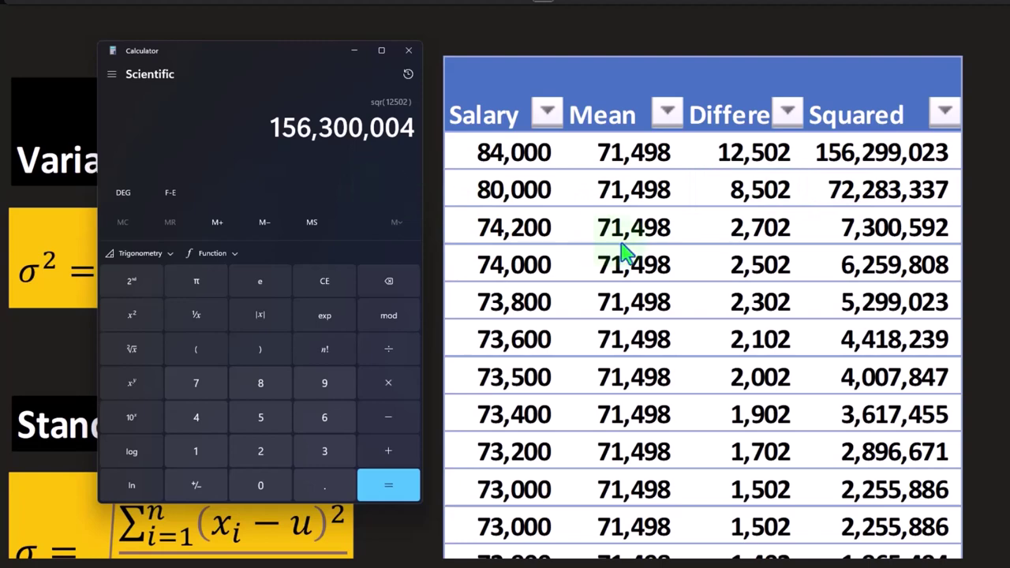
scroll(623, 251, "down", 10)
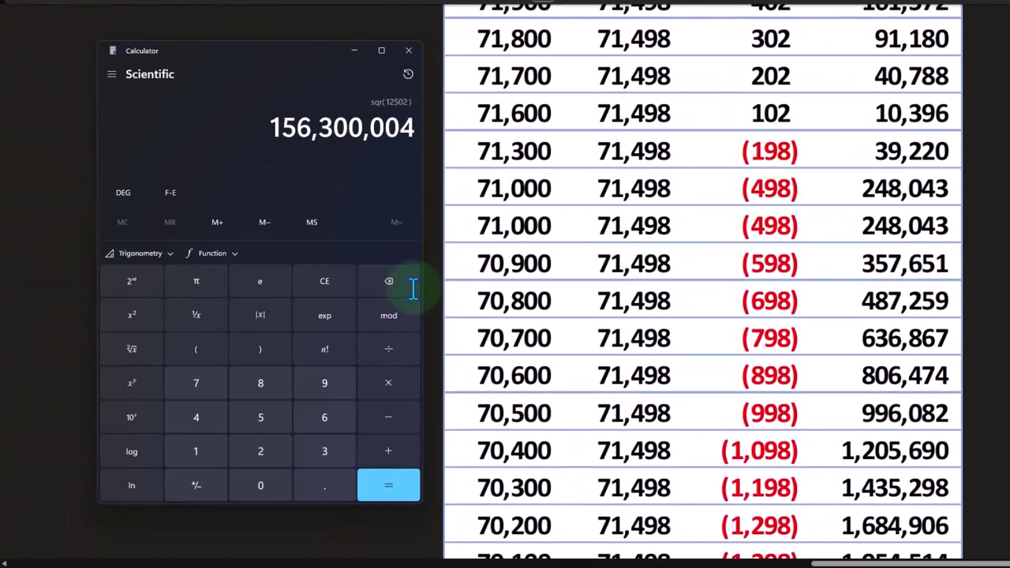
Step: Clear, compute 0 − 198 and square it to get 39,204, then return to OneNote
left_click(332, 282)
key("minus")
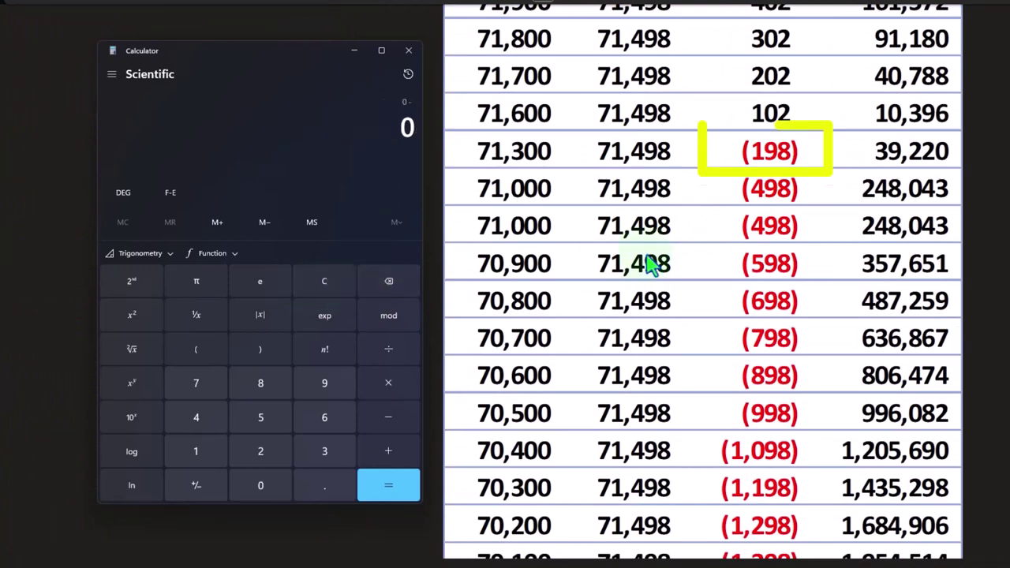
type("198")
key("Return")
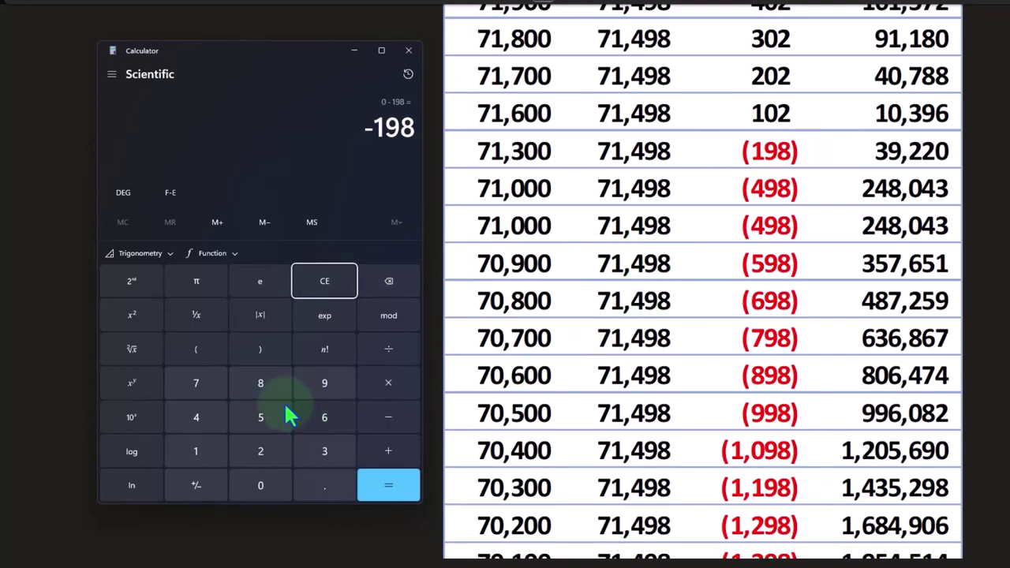
left_click(146, 321)
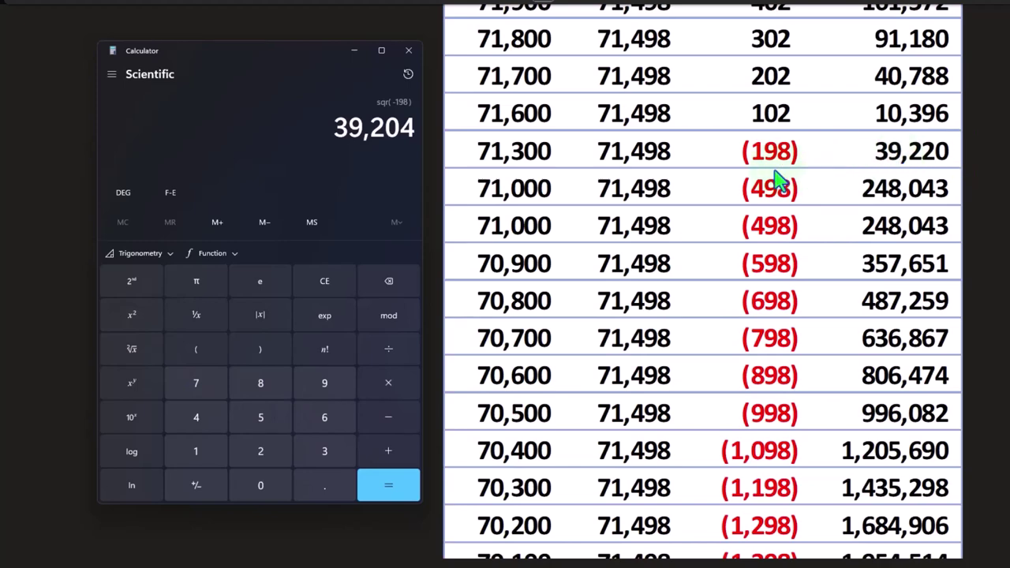
left_click(354, 51)
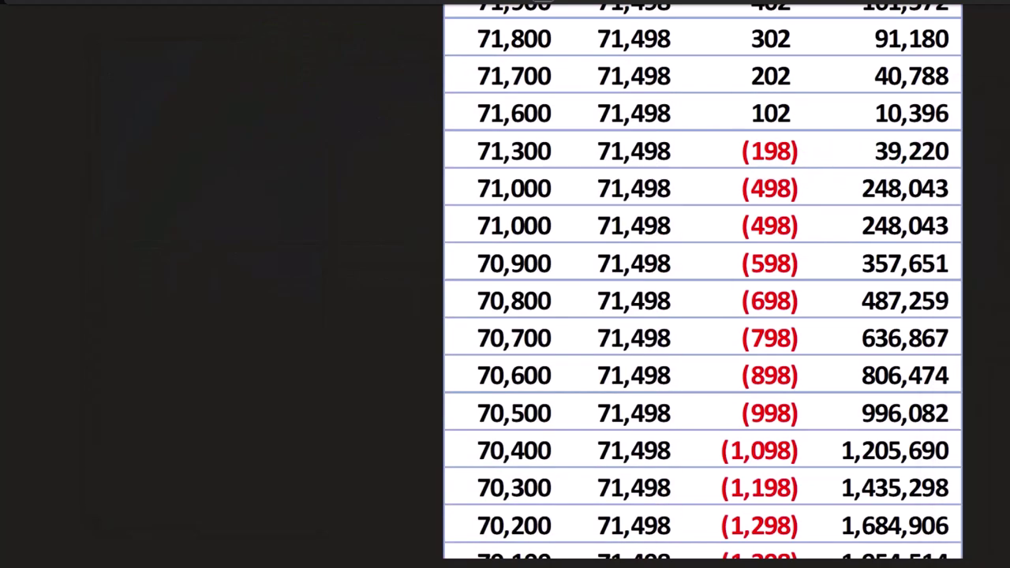
Step: Shrink the green cover to show the squared-difference total 385,949,804 and count n of 51
scroll(906, 288, "down", 3)
scroll(904, 294, "down", 10)
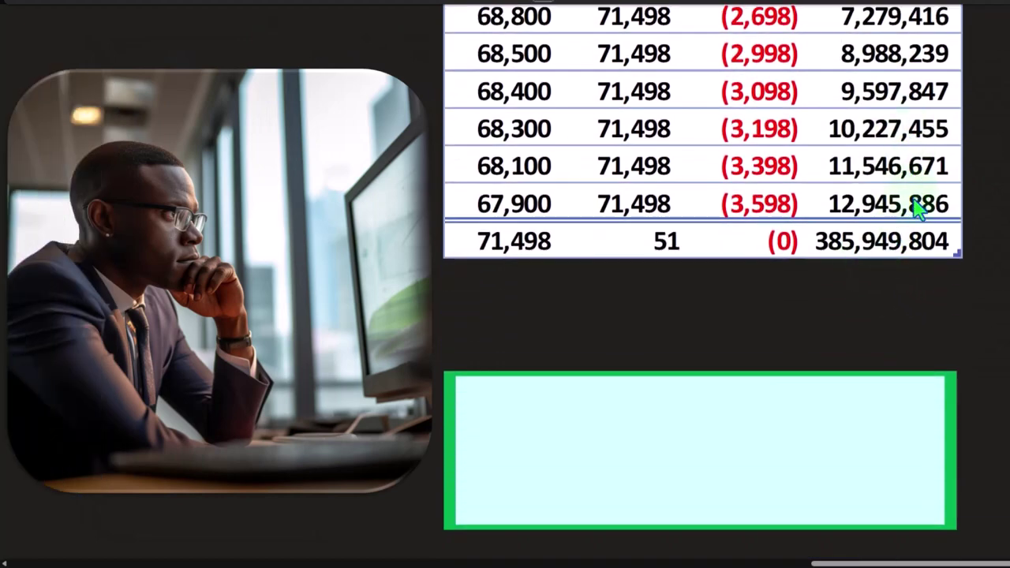
left_click(644, 458)
left_click_drag(708, 380, 700, 451)
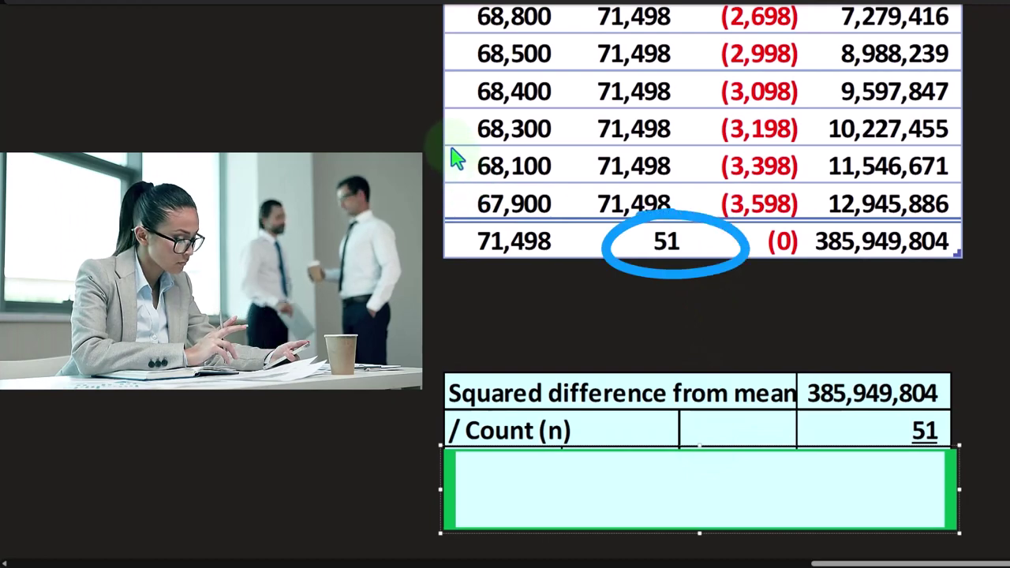
Step: Compute 385949804/51 in Calculator to check the variance
key("alt+Tab")
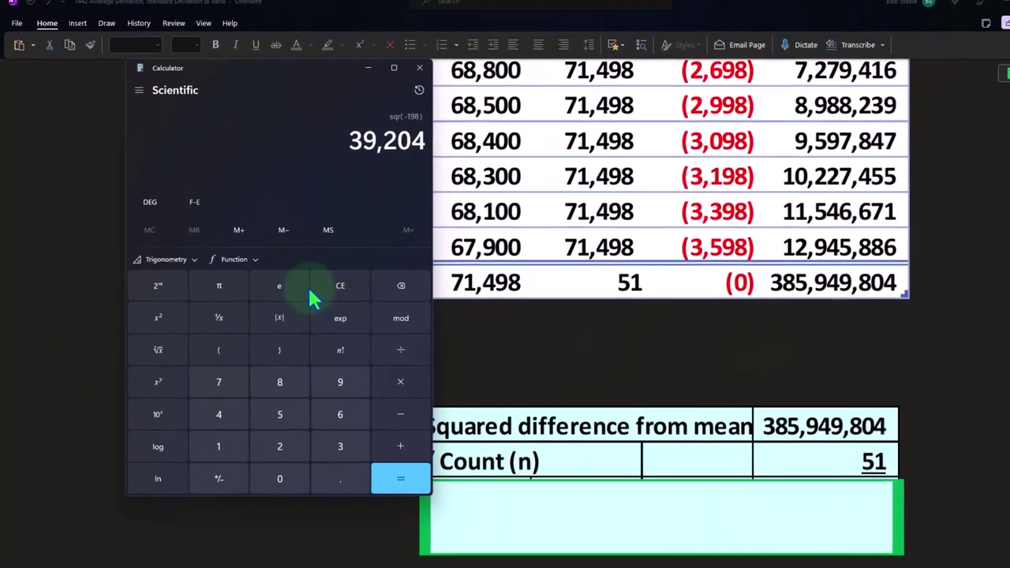
left_click(348, 250)
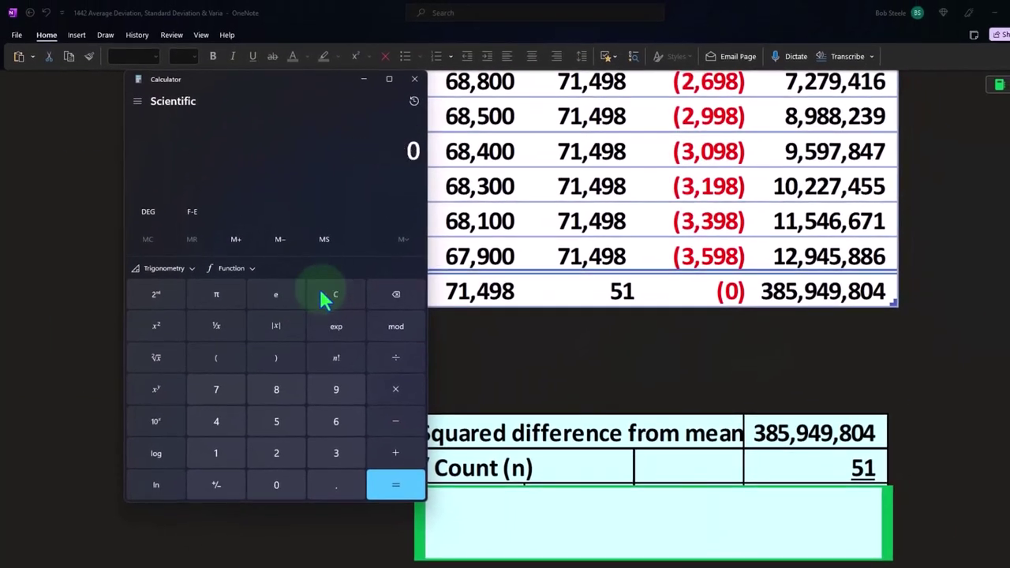
type("38594980")
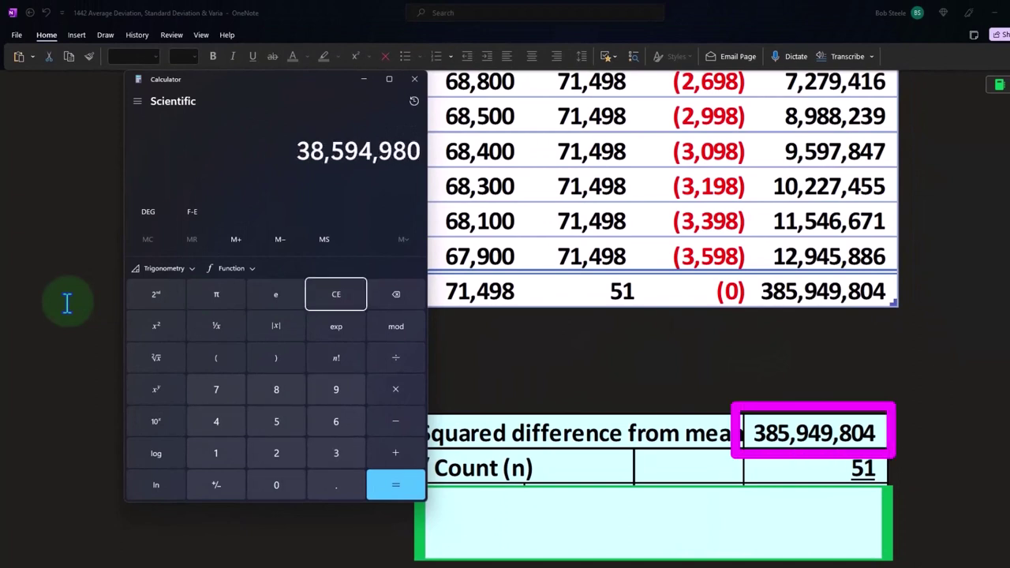
type("4")
type("/51")
key("Return")
Step: Uncover Variance 7,567,643 and Standard Deviation σ 2,750.93, confirming σ with Calculator's square root
left_click(624, 534)
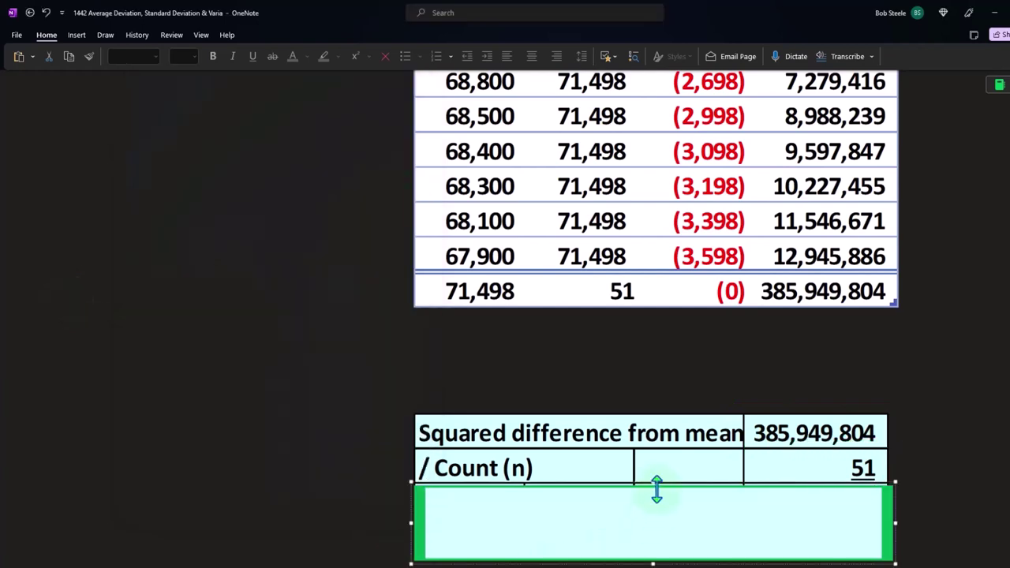
left_click_drag(656, 487, 655, 518)
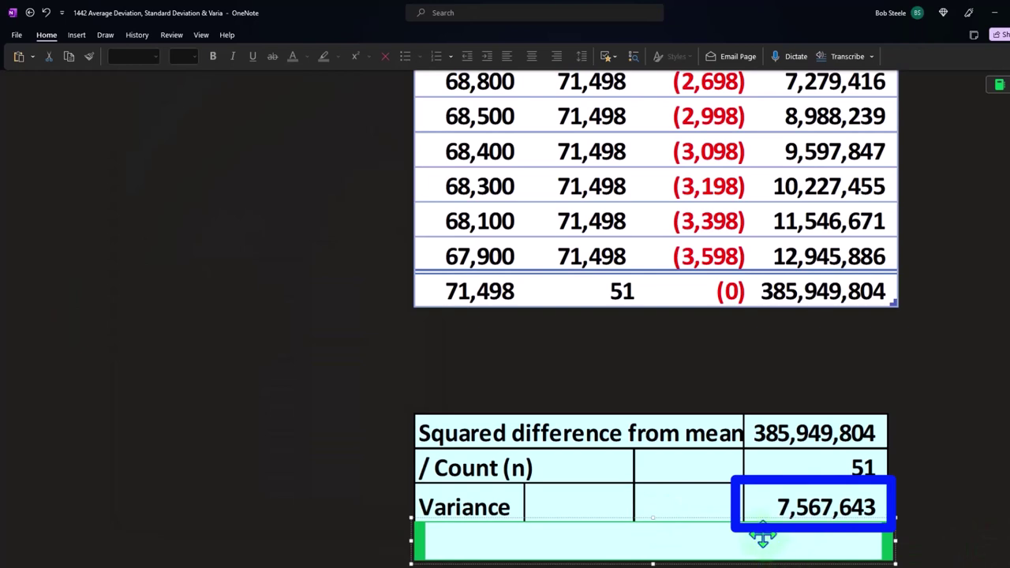
key("Delete")
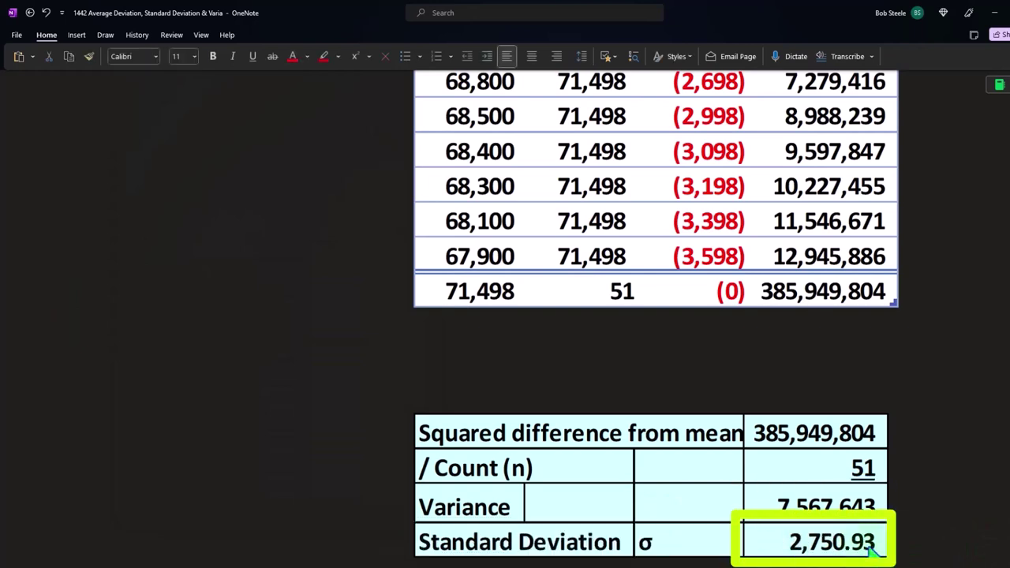
key("alt+Tab")
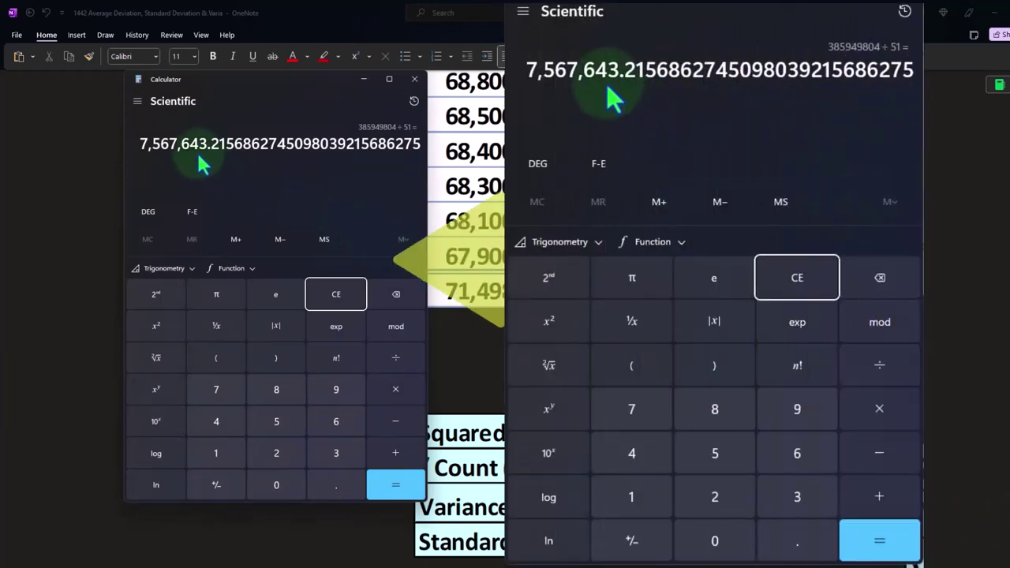
left_click(156, 359)
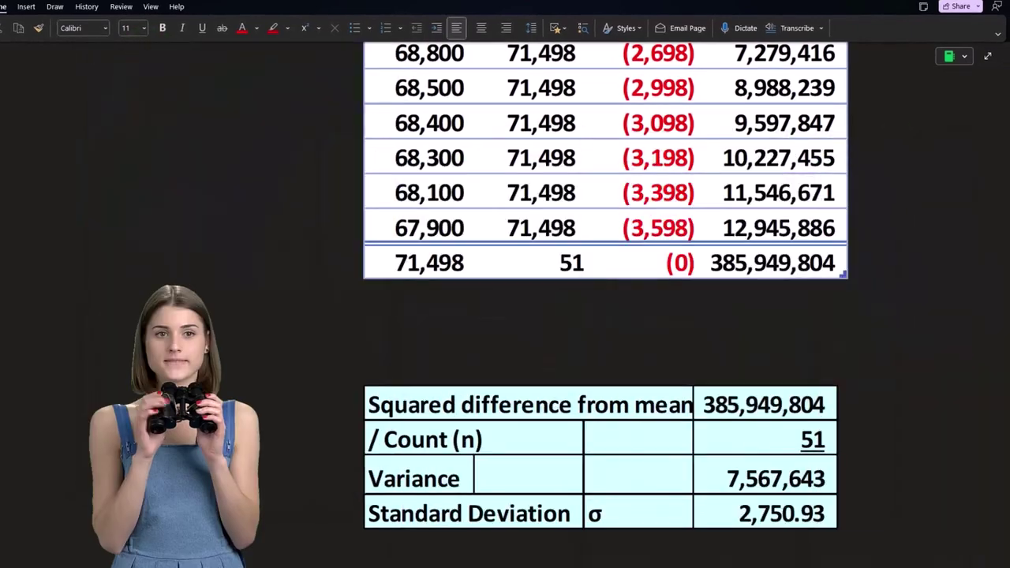
left_click(658, 496)
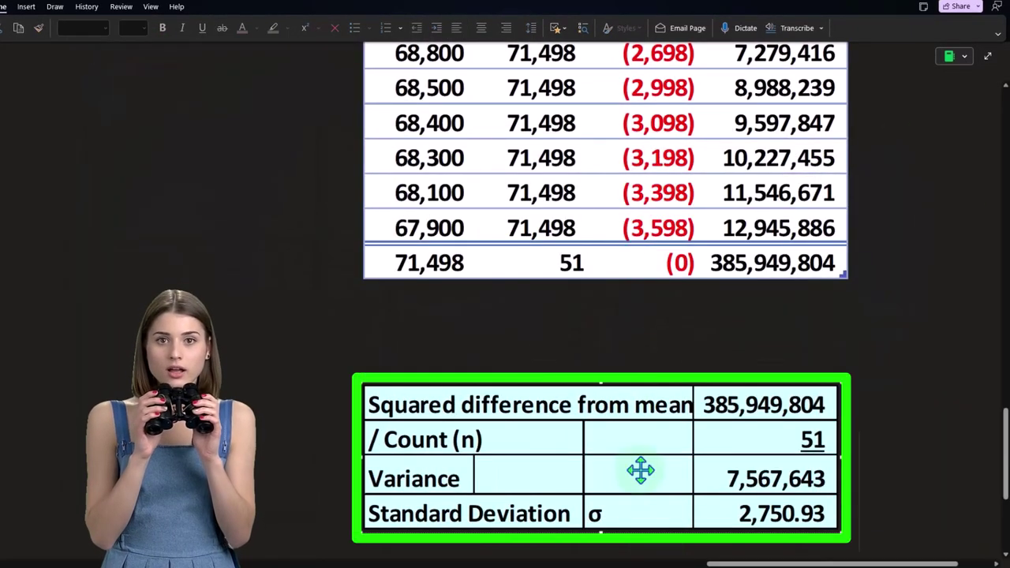
left_click_drag(750, 562, 620, 564)
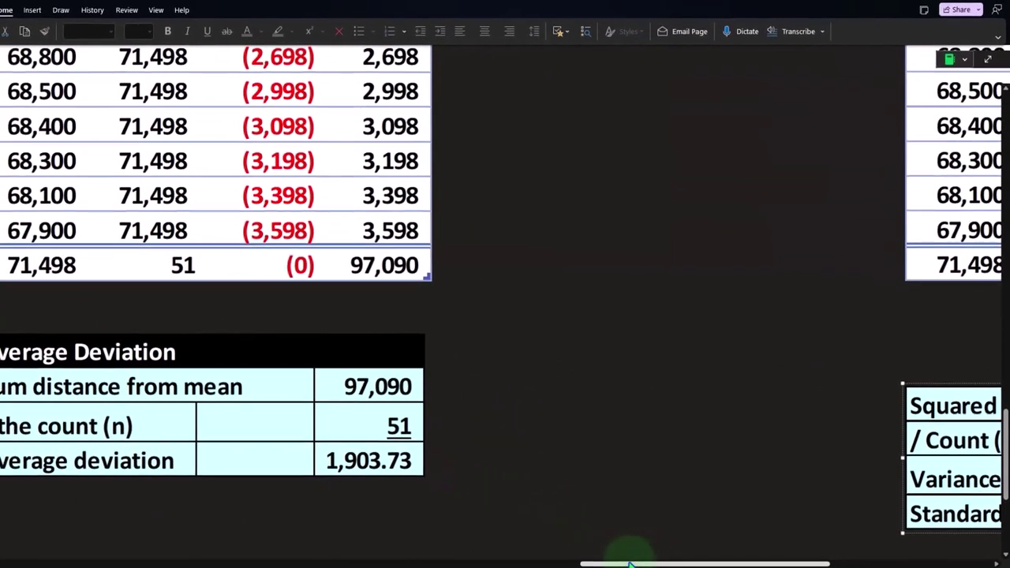
left_click_drag(629, 563, 766, 564)
scroll(718, 474, "down", 3)
Step: Delete the covers to reveal population results 2,750.93 and 7,567,643 with the VAR.P formula
key("Delete")
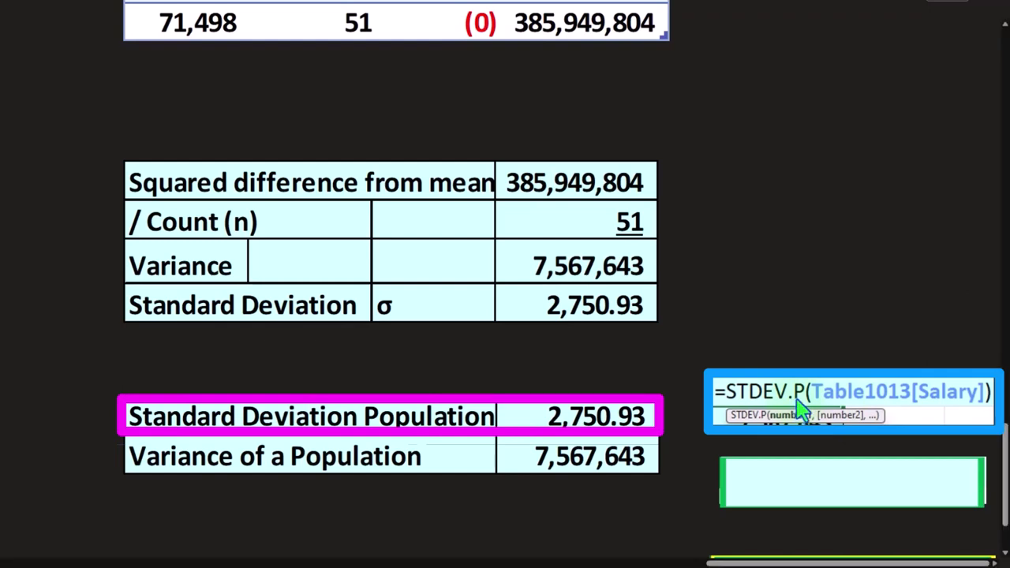
left_click(781, 483)
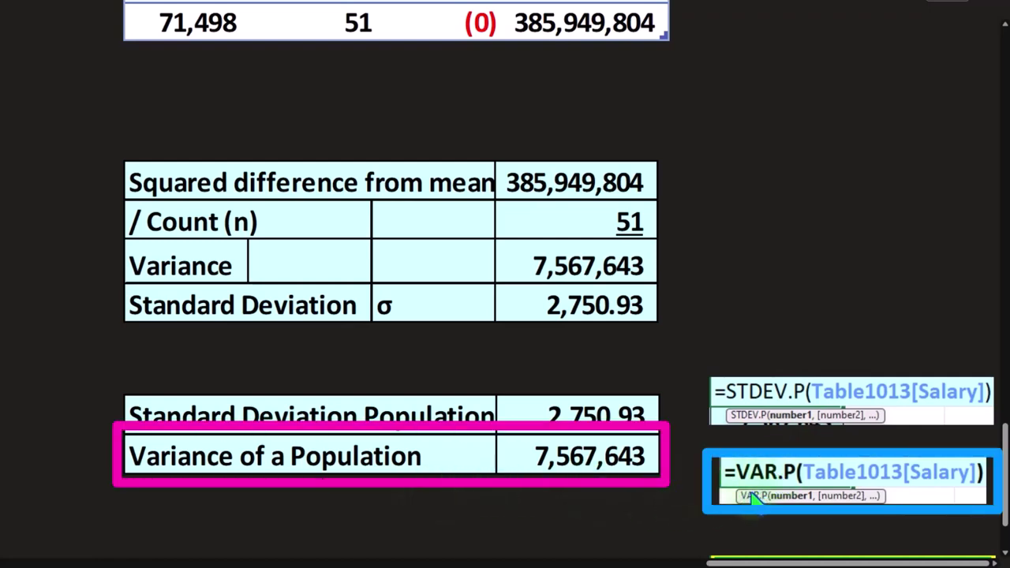
scroll(754, 499, "up", 2)
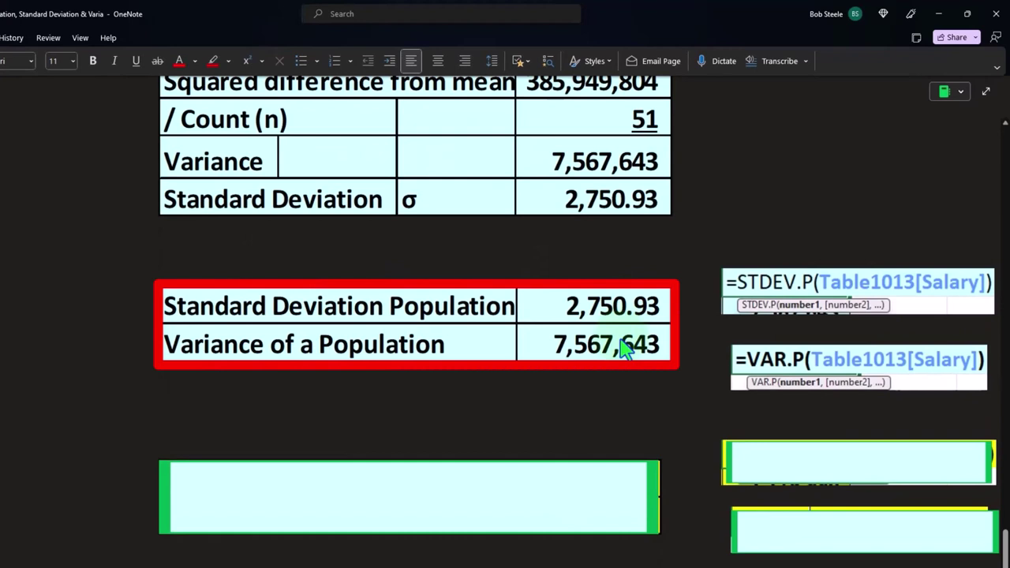
Step: Delete three covers to reveal sample results 2,778.31 and 7,718,996 with STDEV.S and VAR.S formulas
left_click(605, 496)
key("Delete")
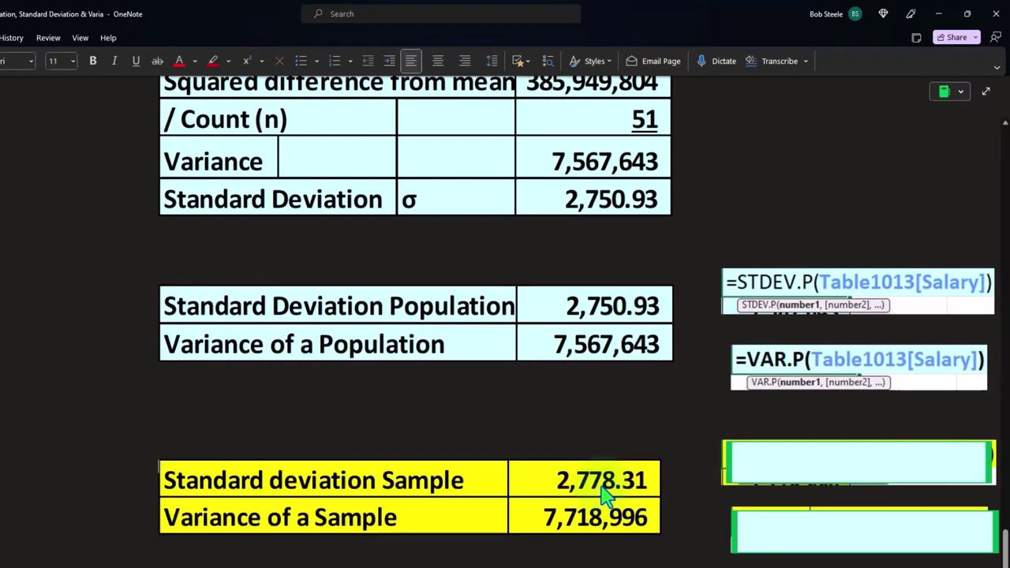
left_click(794, 469)
key("Delete")
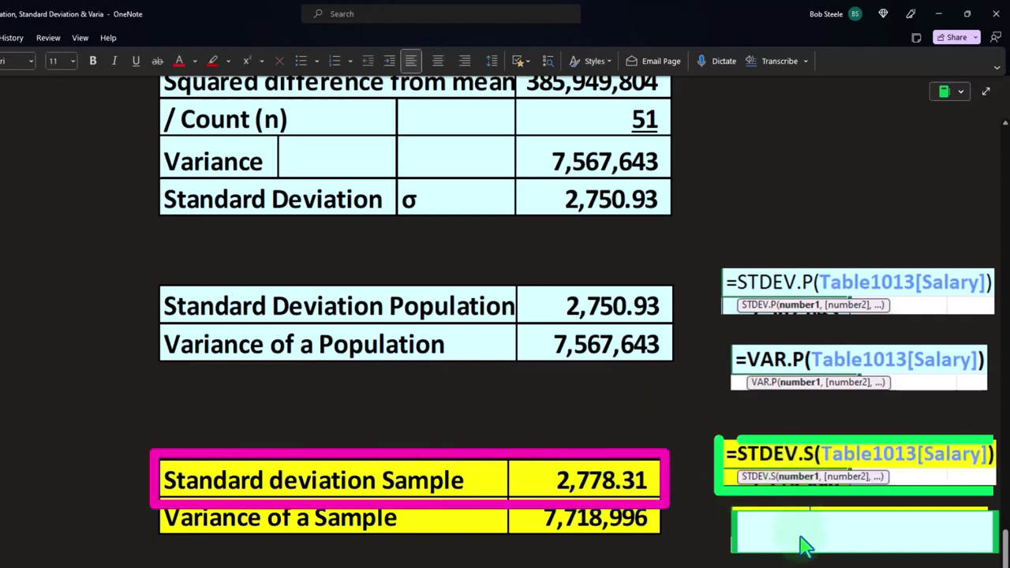
left_click(801, 544)
key("Delete")
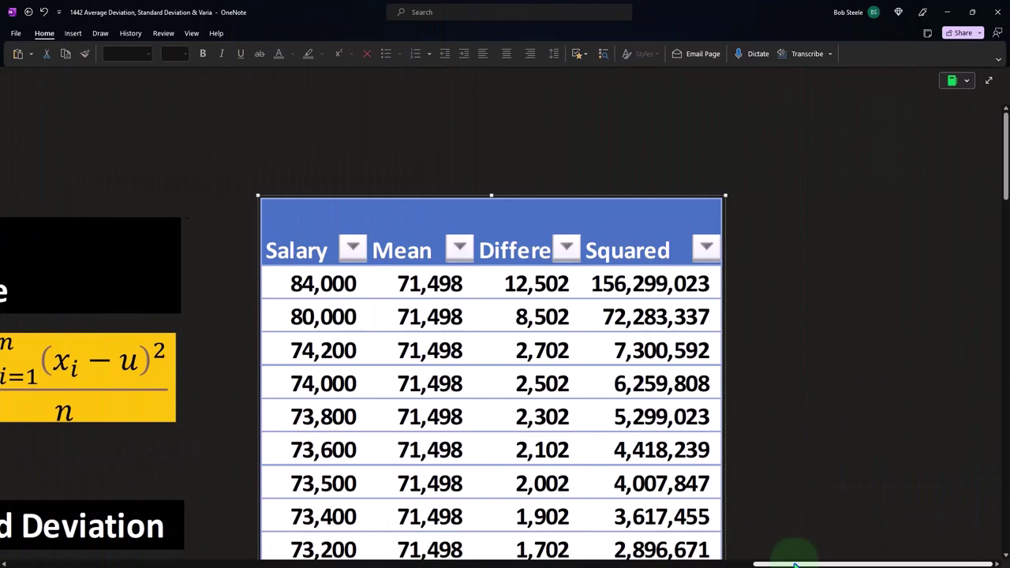
left_click_drag(795, 557, 655, 558)
scroll(555, 457, "down", 3)
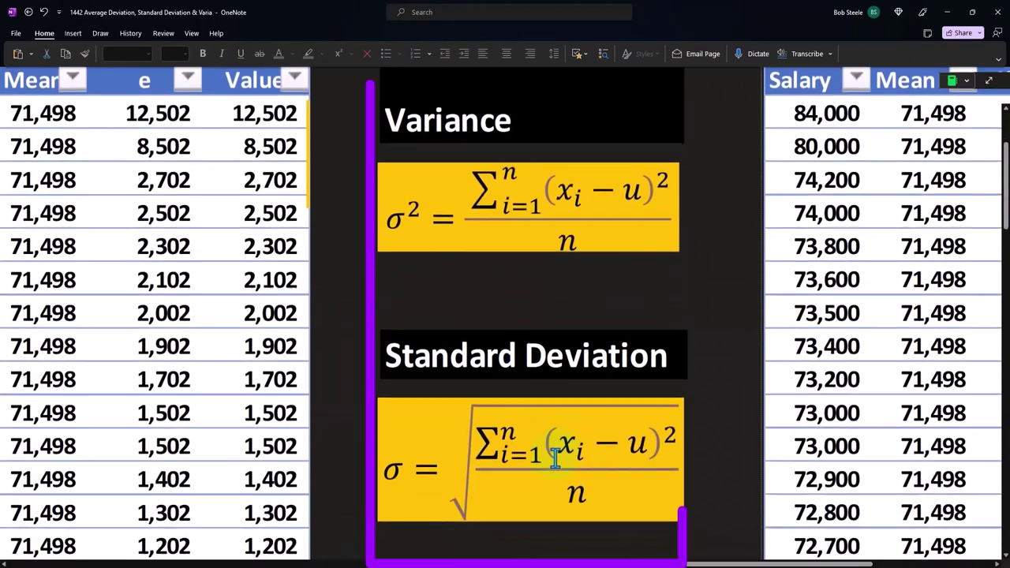
left_click_drag(703, 565, 773, 565)
scroll(677, 406, "down", 15)
scroll(681, 407, "down", 10)
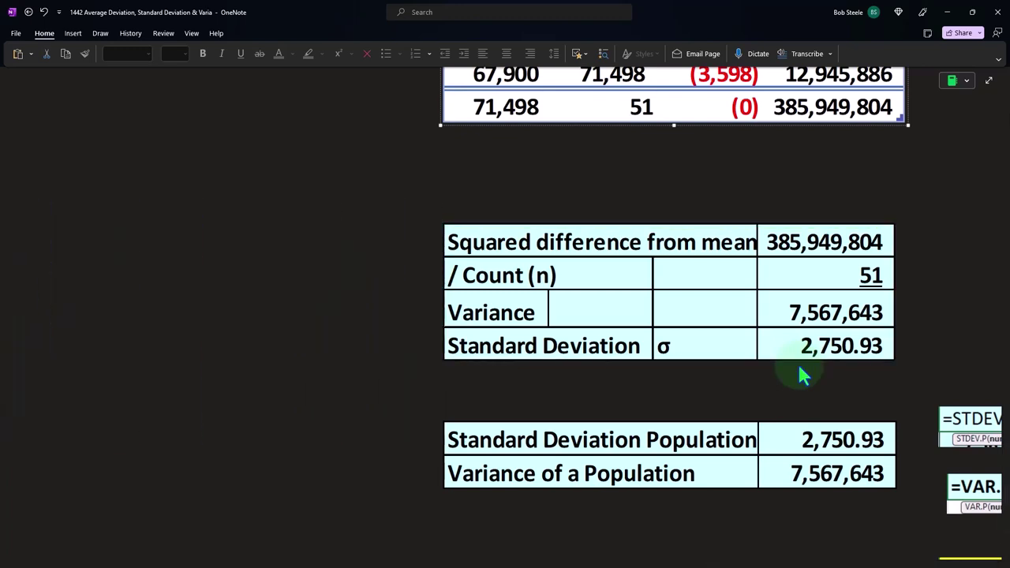
Step: Scroll back to the top-left of the page to show the title and summary table
scroll(800, 376, "up", 20)
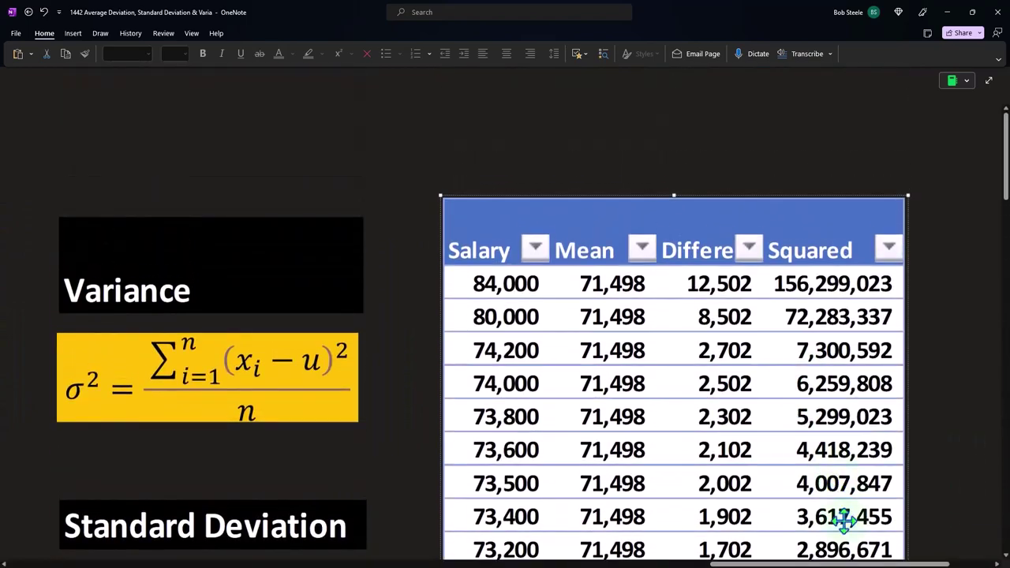
left_click_drag(829, 563, 102, 564)
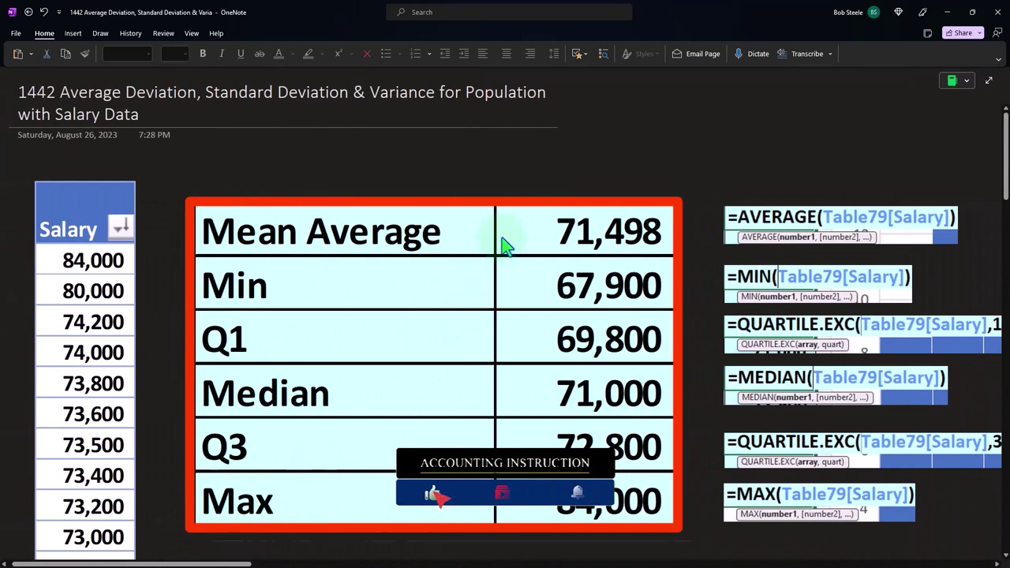